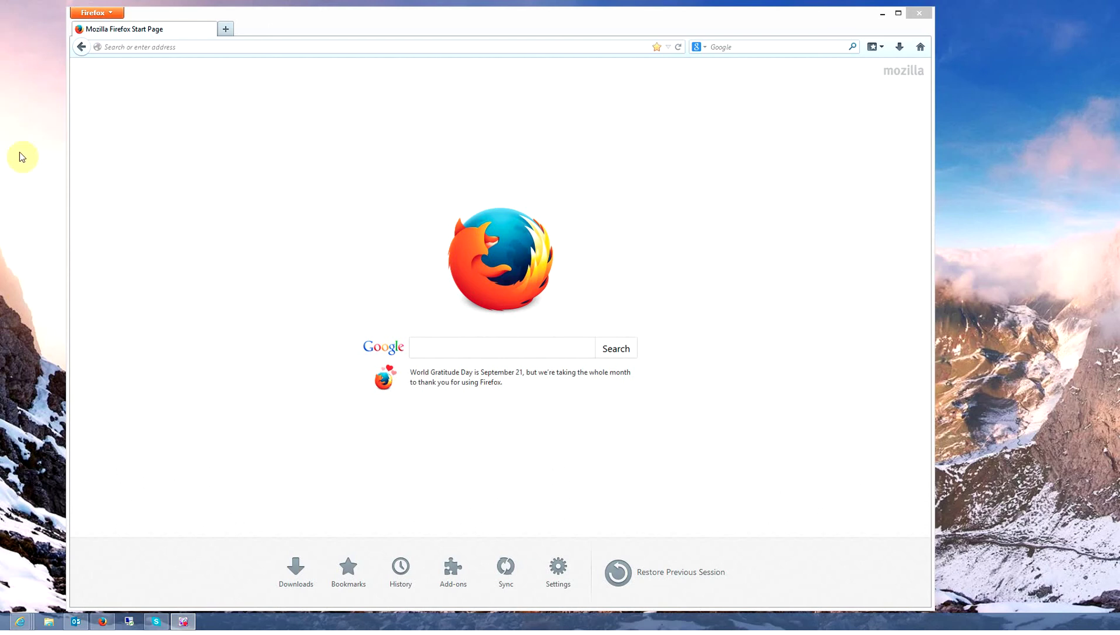
Bring the Firefox start page window to the front.
click(188, 50)
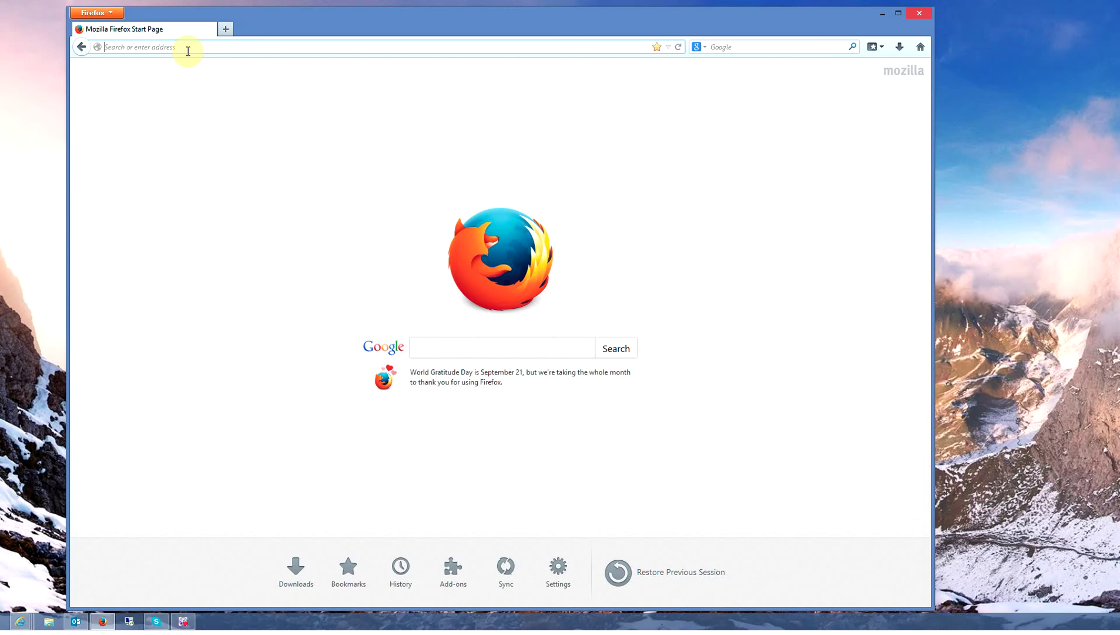
Load trails-end.com and open the Scout account registration page under Scouts – Leaders – Councils.
text(http://www)
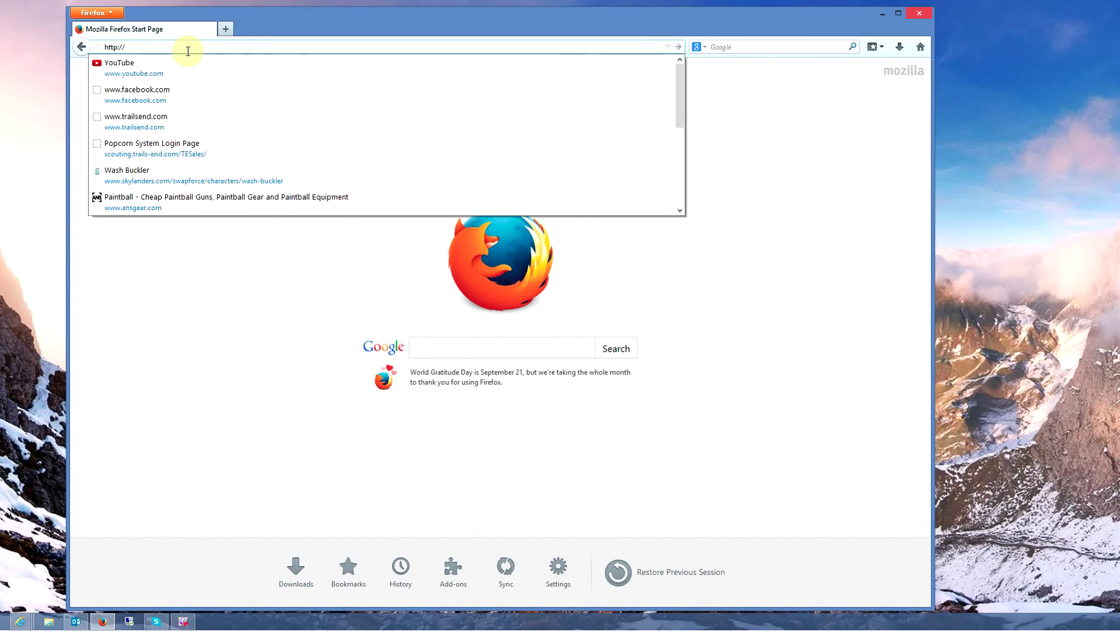
text(.trai)
key(Return)
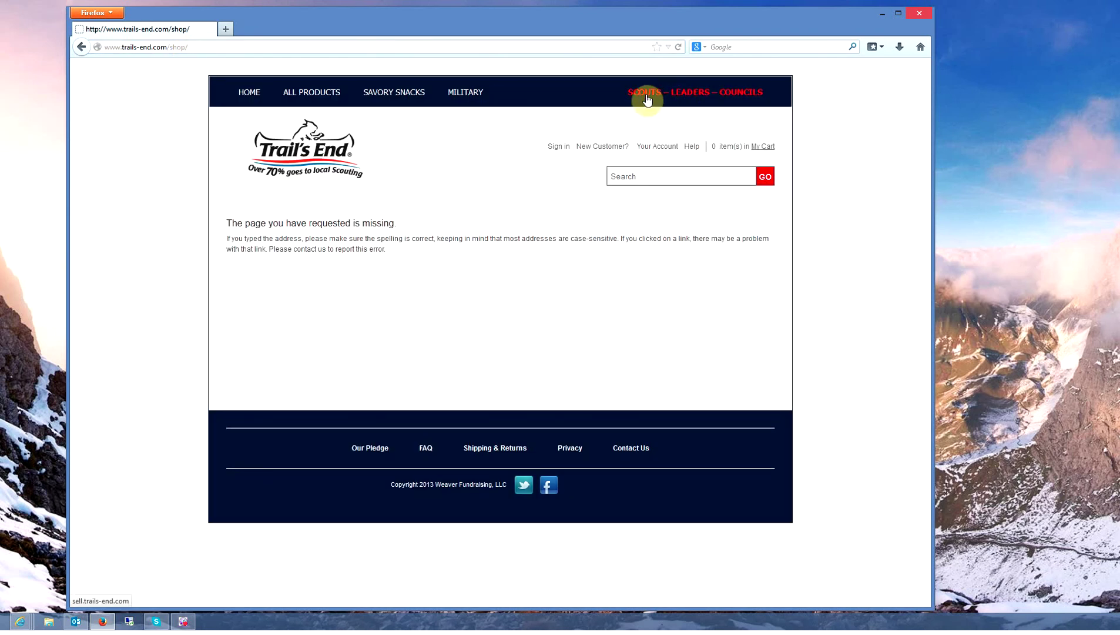
click(697, 97)
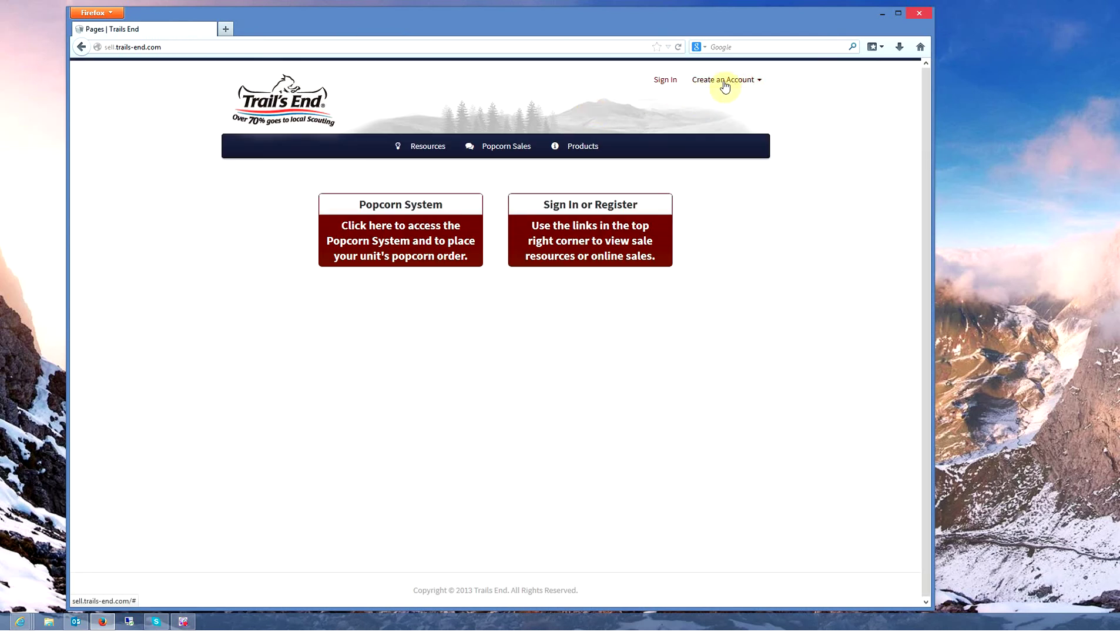
click(759, 83)
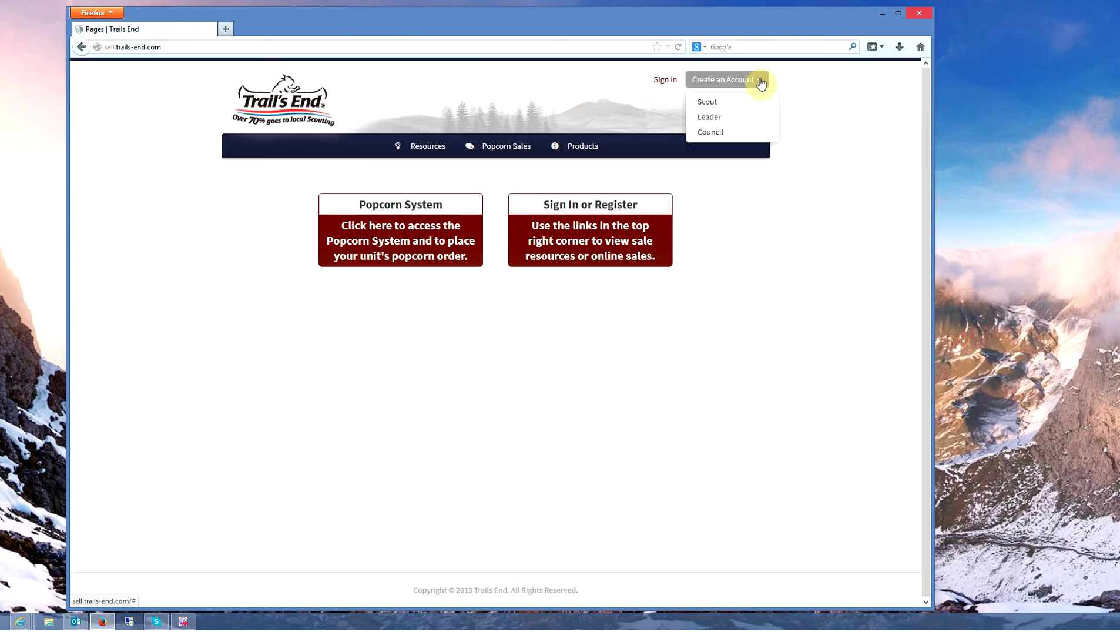
click(718, 104)
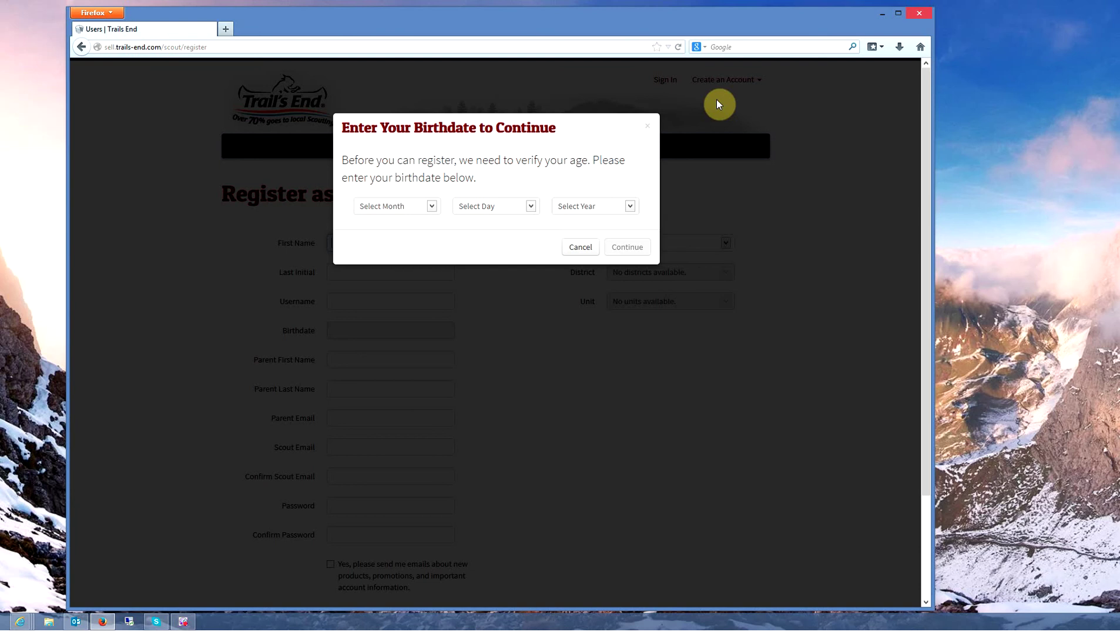
click(433, 208)
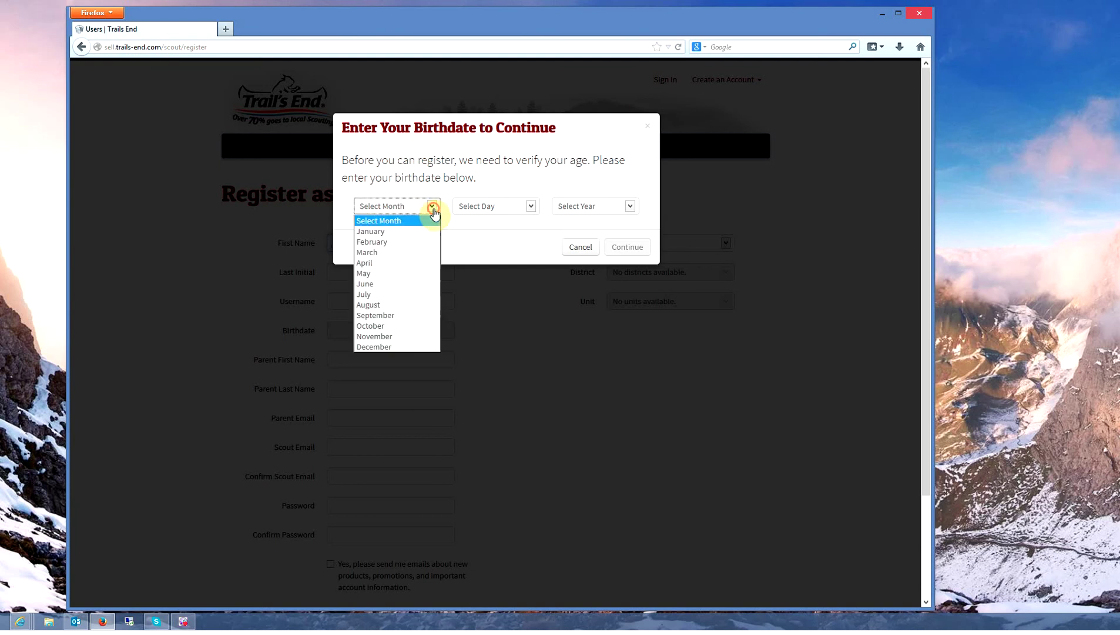
click(385, 254)
click(530, 206)
scroll(461, 329, down, 4)
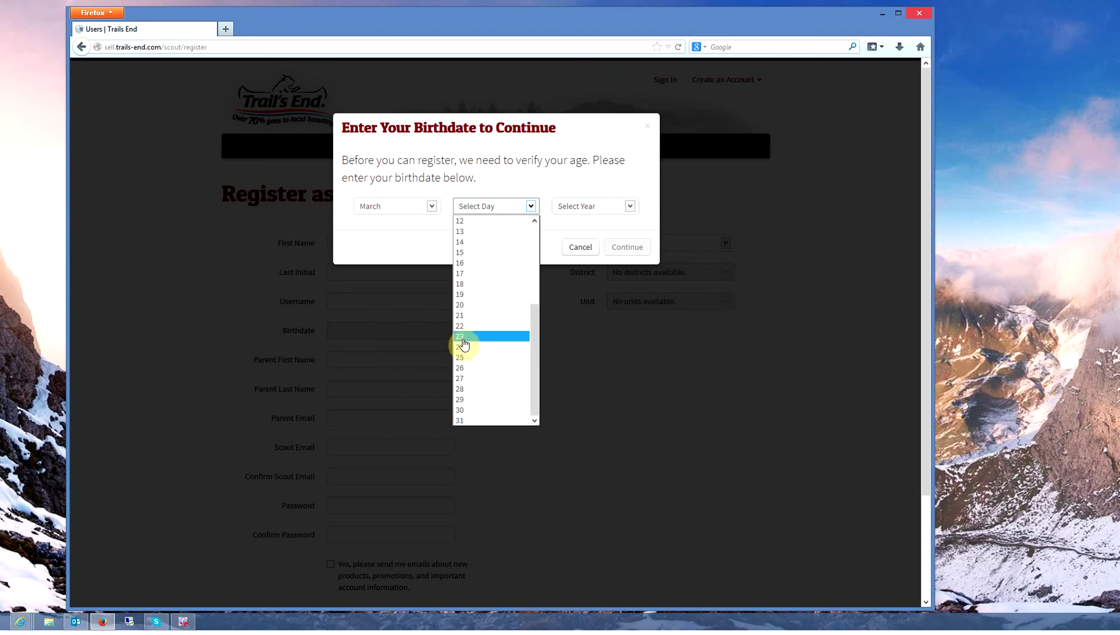
click(464, 348)
click(631, 207)
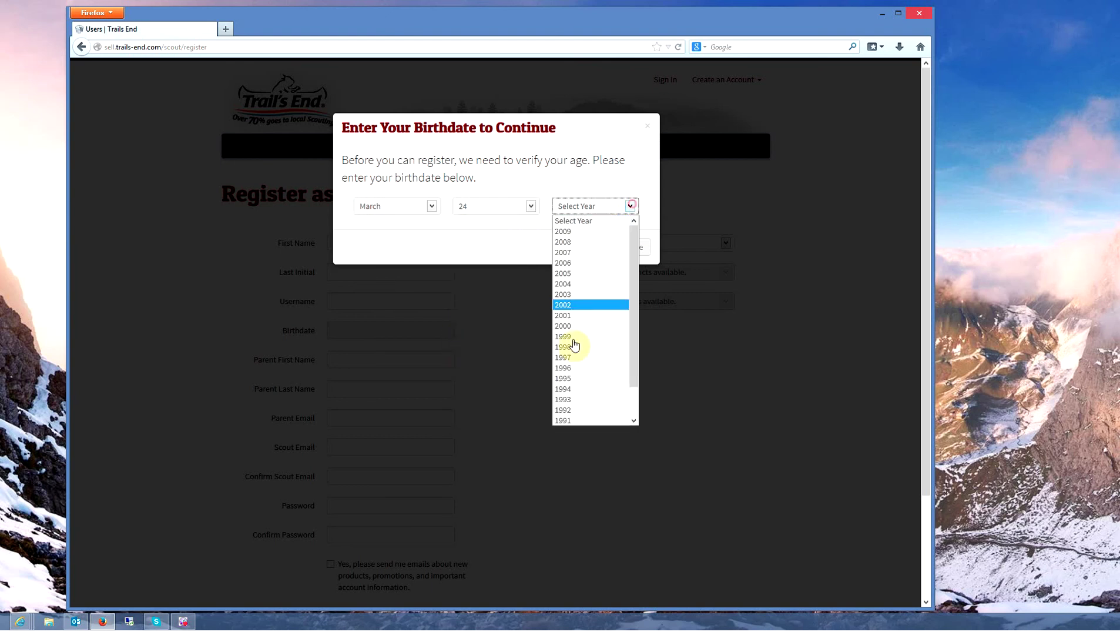
click(573, 284)
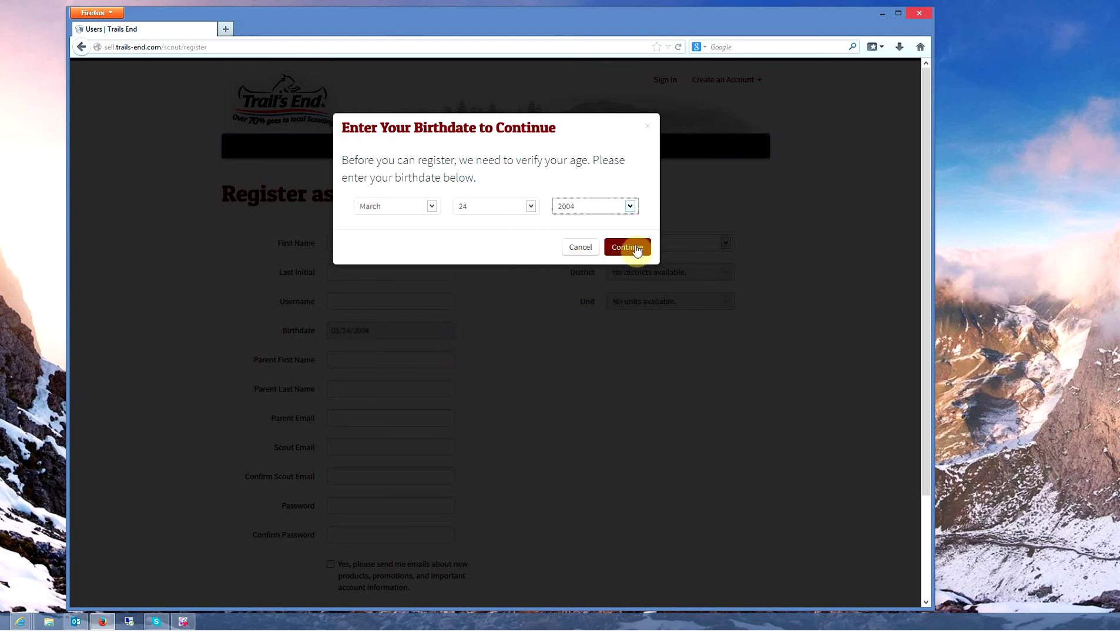
click(636, 248)
click(379, 242)
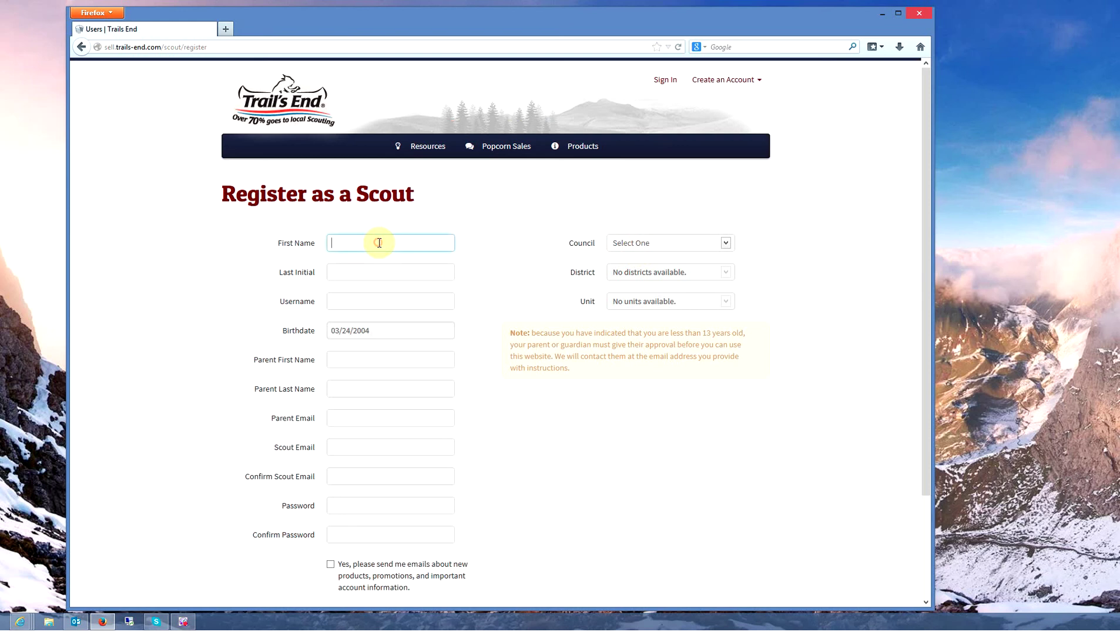
Fill in the scout's first name, last initial and a username.
text(Levi)
key(Tab)
key(Tab)
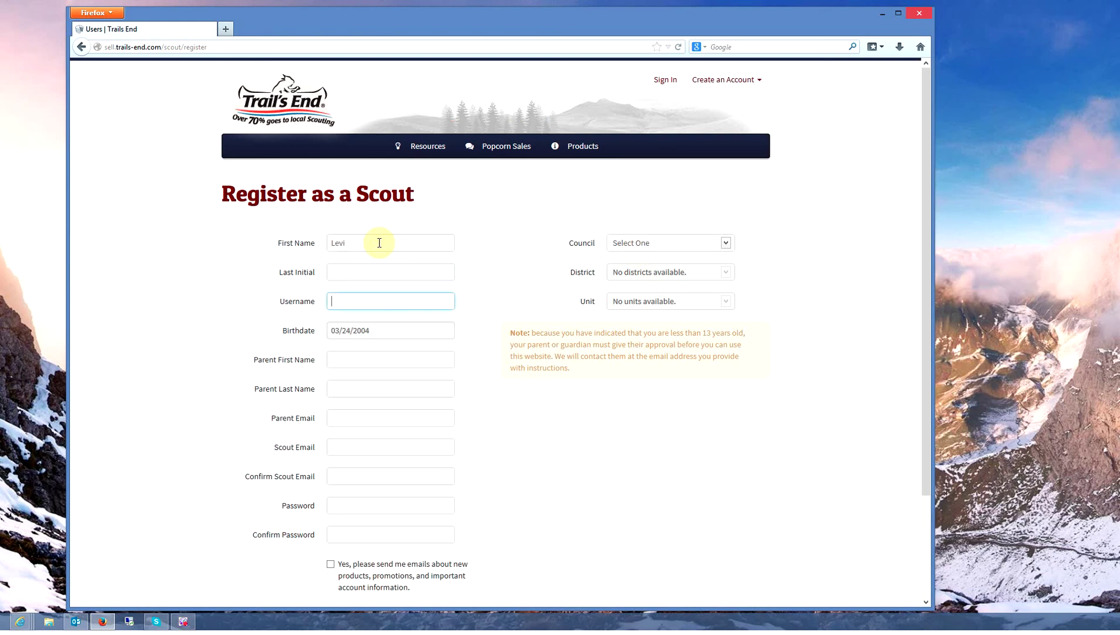
key(shift+Tab)
text(P)
key(Tab)
text(leviprocks)
key(Tab)
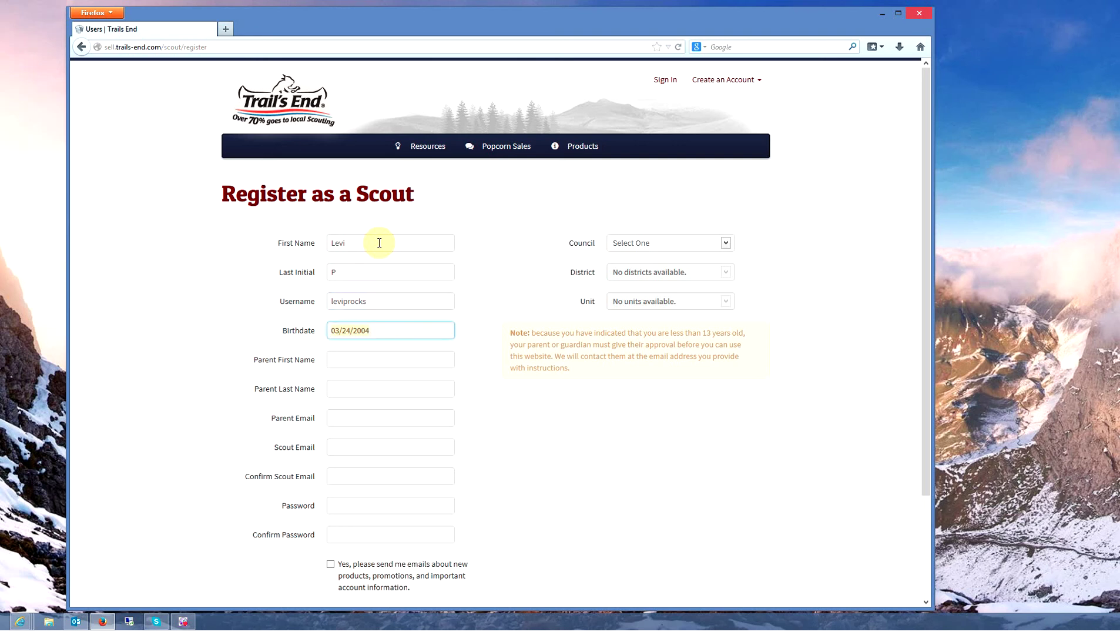
Enter the parent's first name, last name and e-mail address.
key(Tab)
key(Tab)
key(Tab)
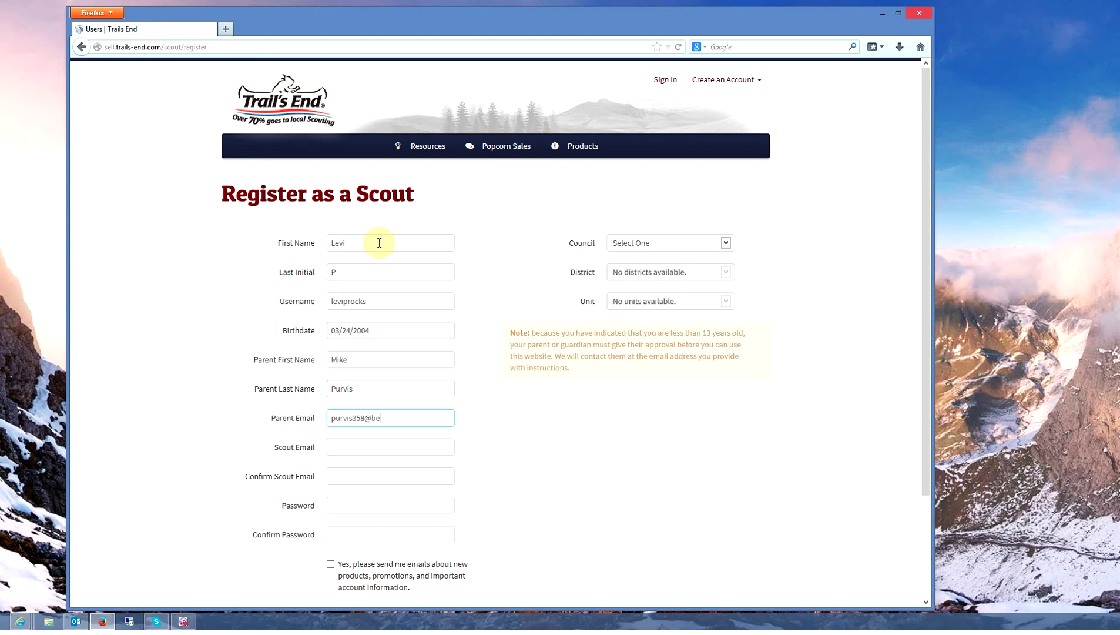
Enter the scout's gmail.com e-mail twice, then the account password.
key(Tab)
key(Tab)
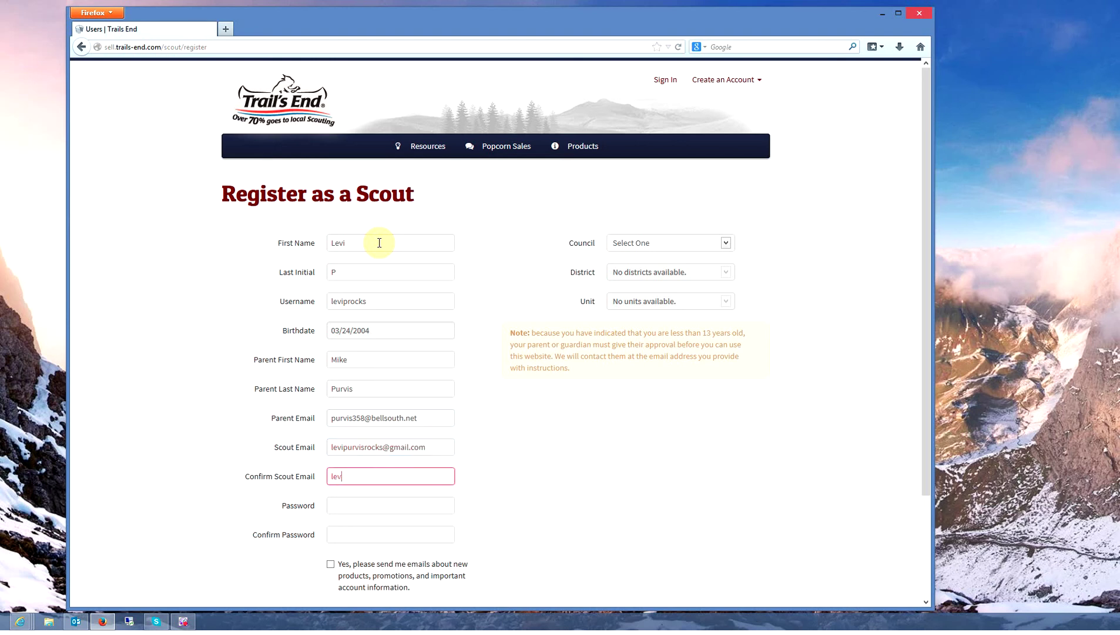
key(Tab)
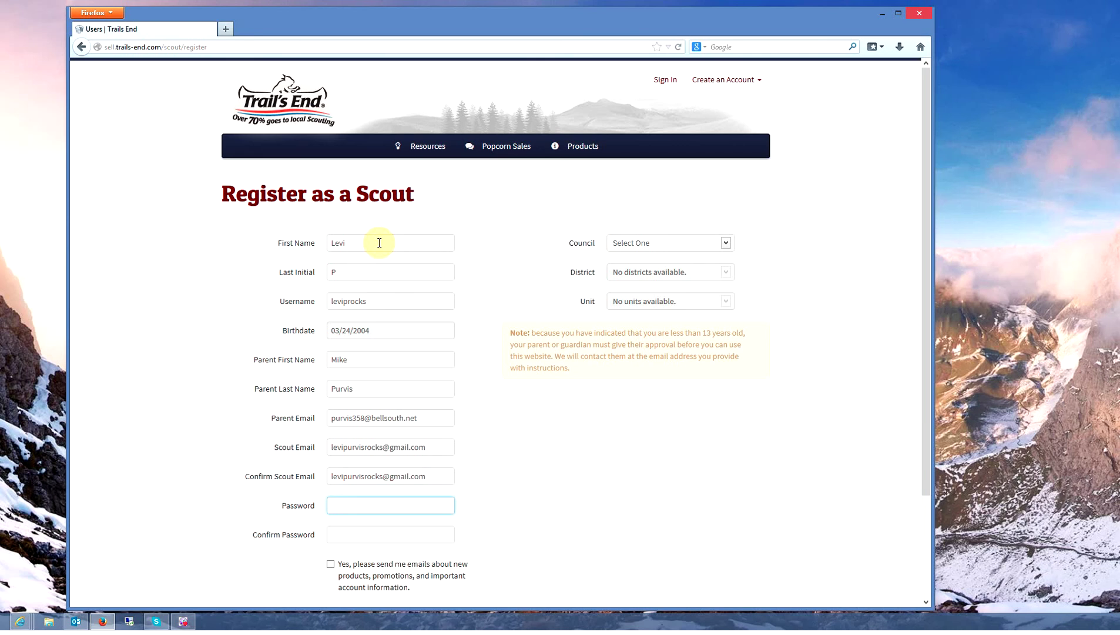
text(••••••••)
key(Tab)
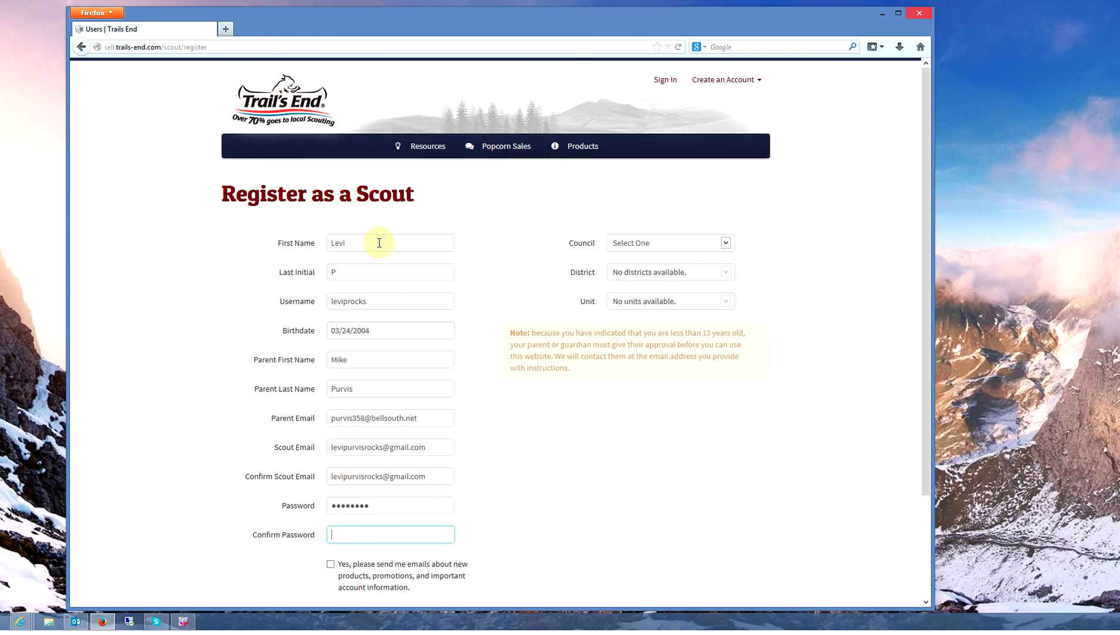
text(••••••••)
Set the council to Palmetto and the district to York.
click(725, 244)
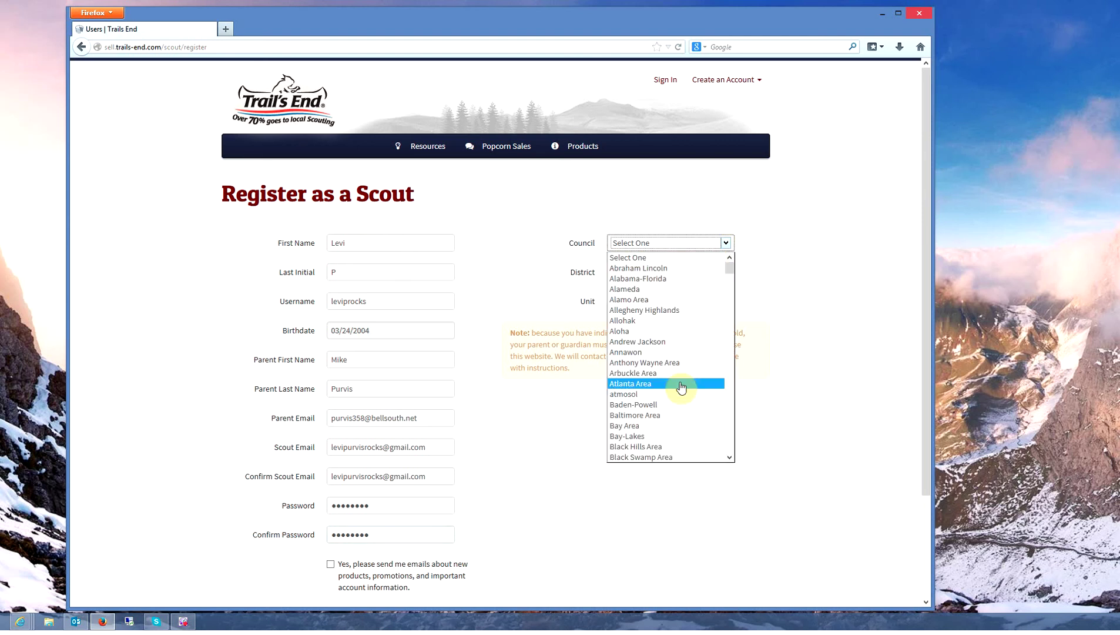
scroll(681, 388, down, 20)
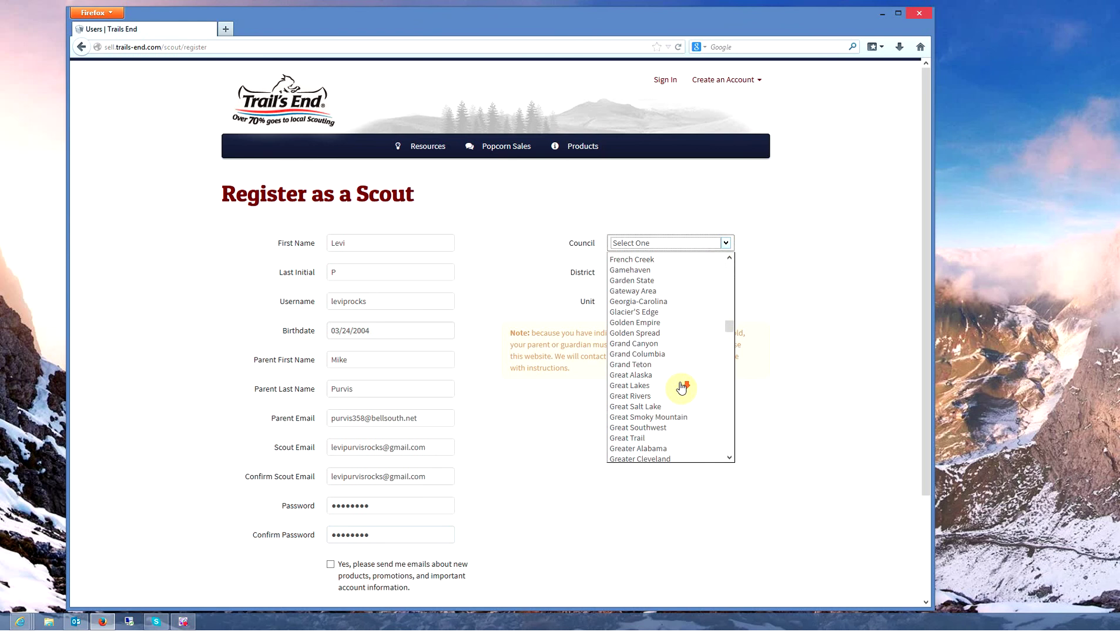
scroll(682, 388, down, 20)
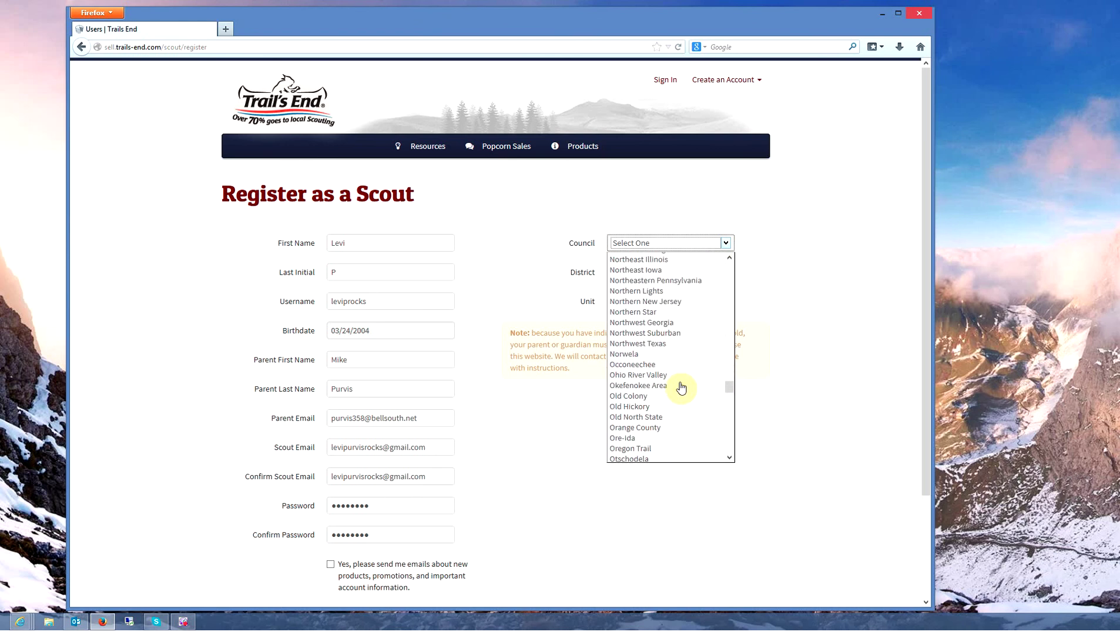
scroll(681, 387, down, 4)
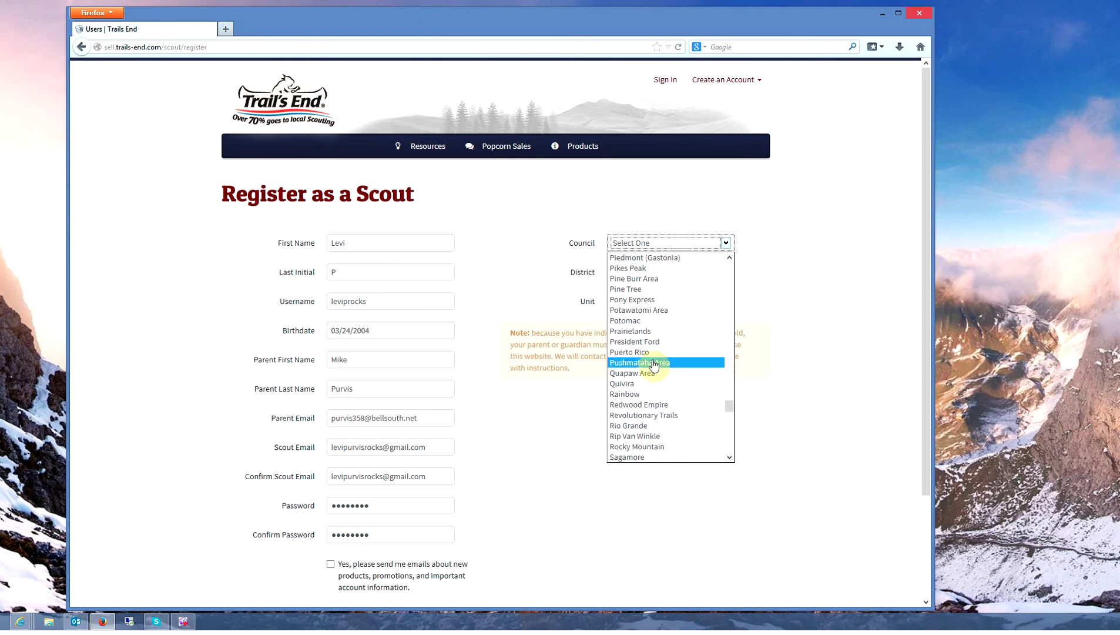
scroll(654, 365, up, 3)
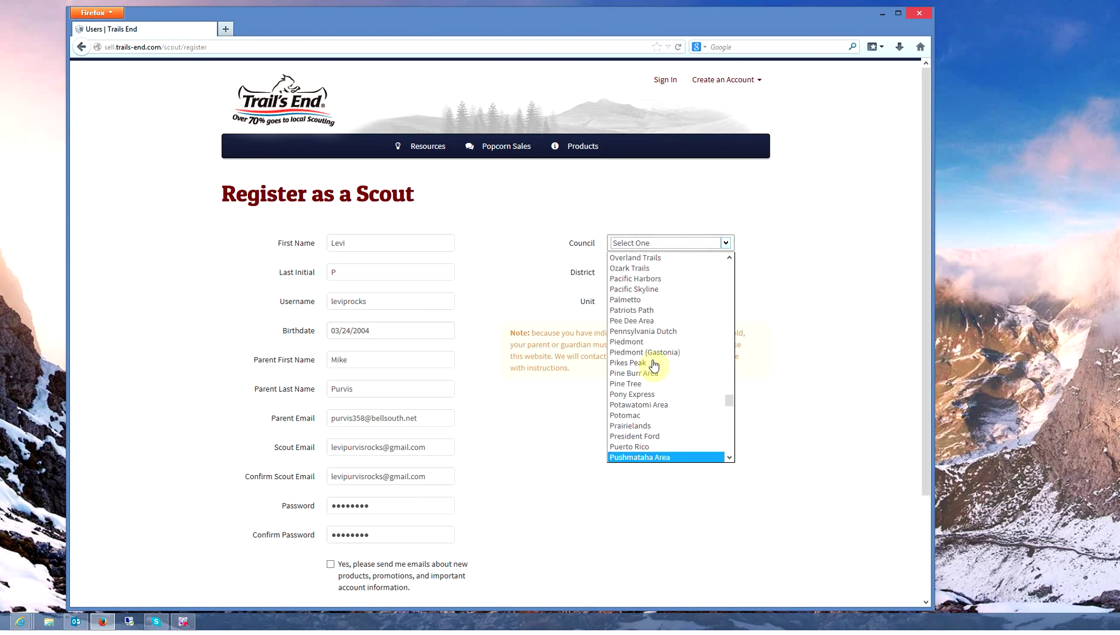
click(630, 299)
click(727, 273)
click(634, 362)
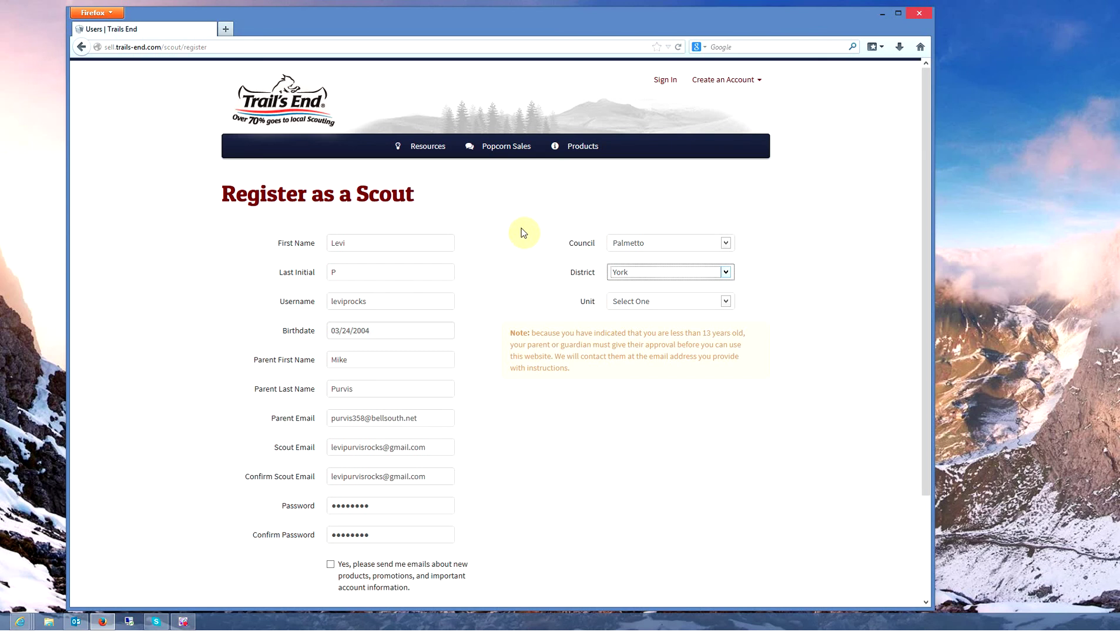
Choose Pack 0333 - River Hills Community Church as the unit and scroll to Sign Up.
click(725, 301)
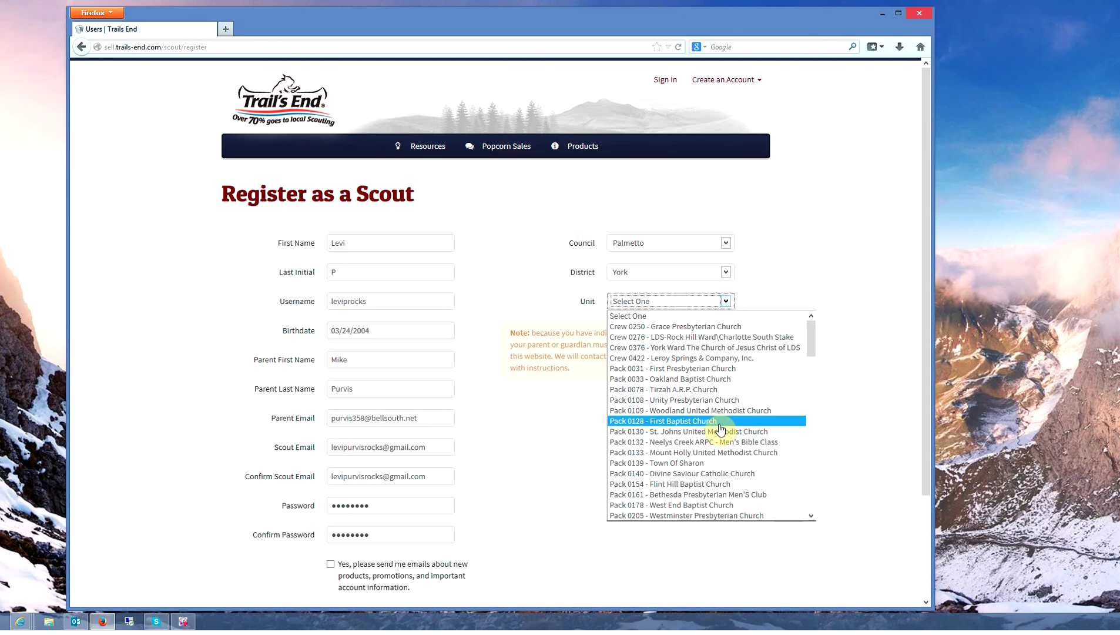
scroll(721, 430, down, 10)
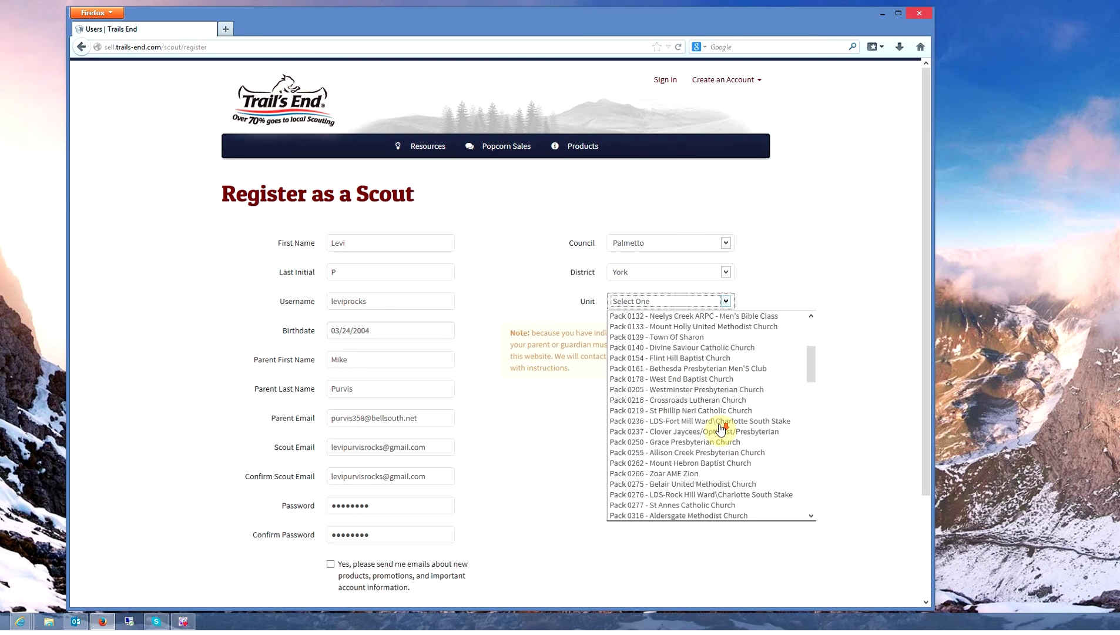
scroll(719, 424, down, 2)
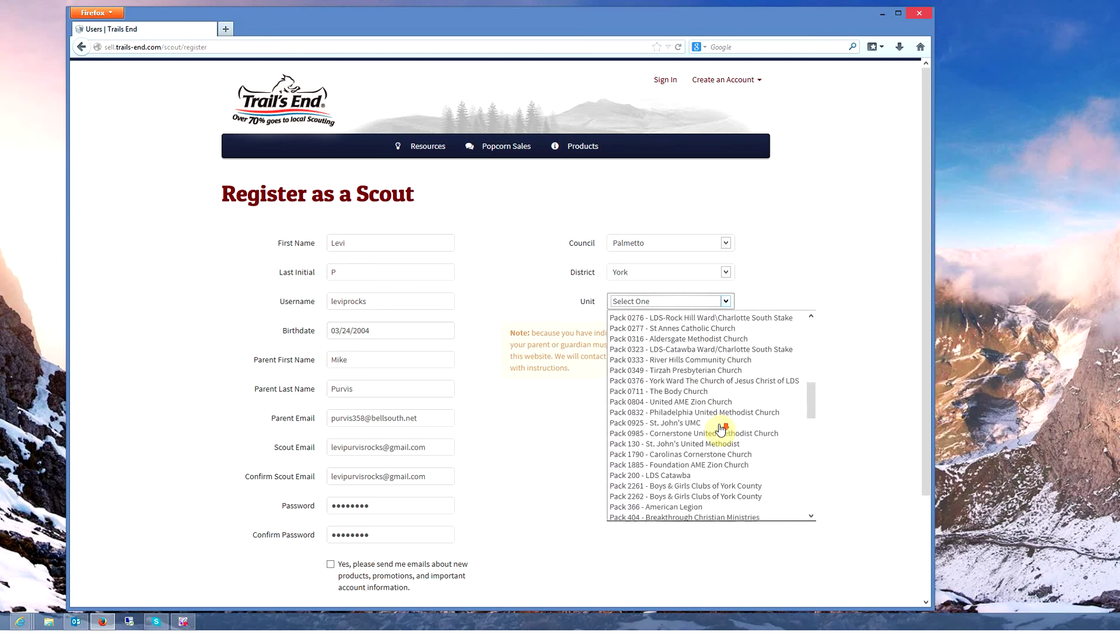
scroll(679, 415, up, 2)
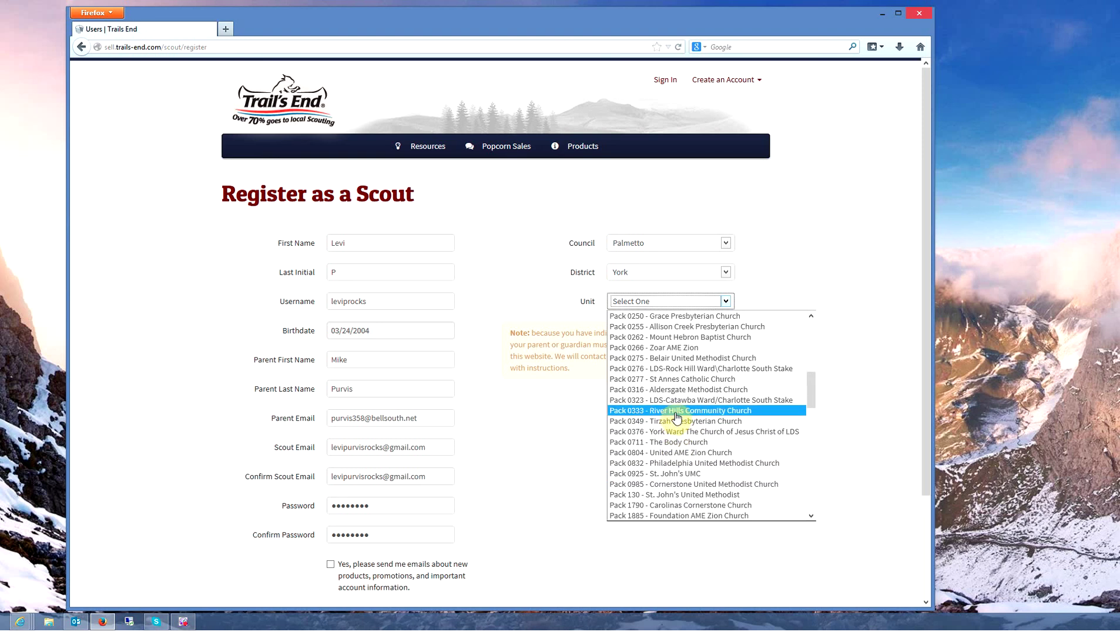
click(679, 411)
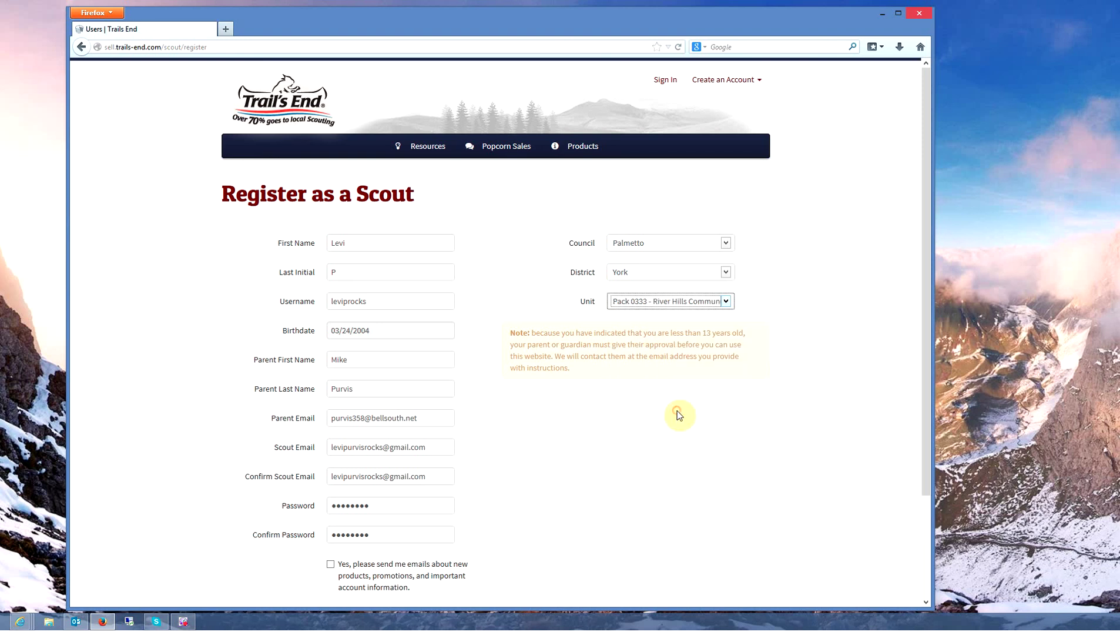
click(574, 420)
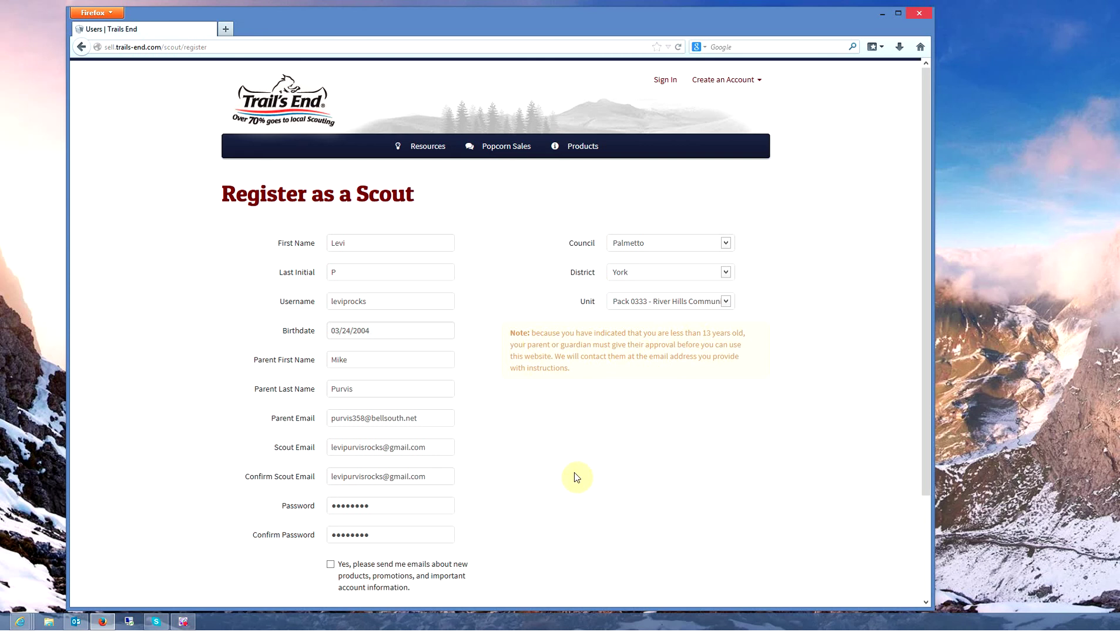
scroll(574, 472, down, 4)
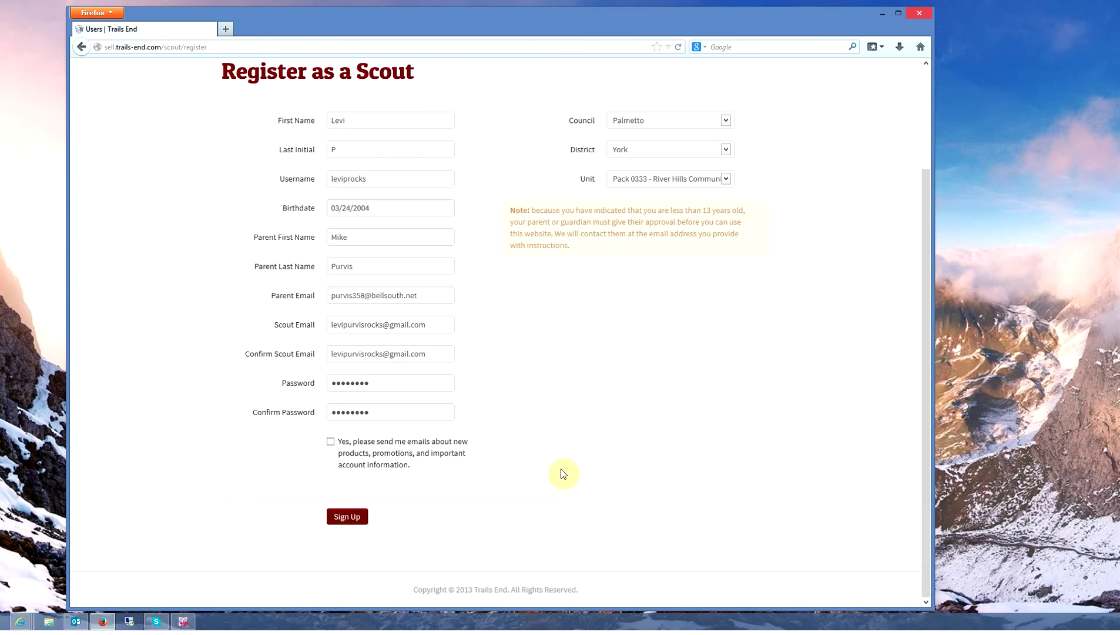
Submit the registration, then try logging in with the saved username and the password.
click(350, 518)
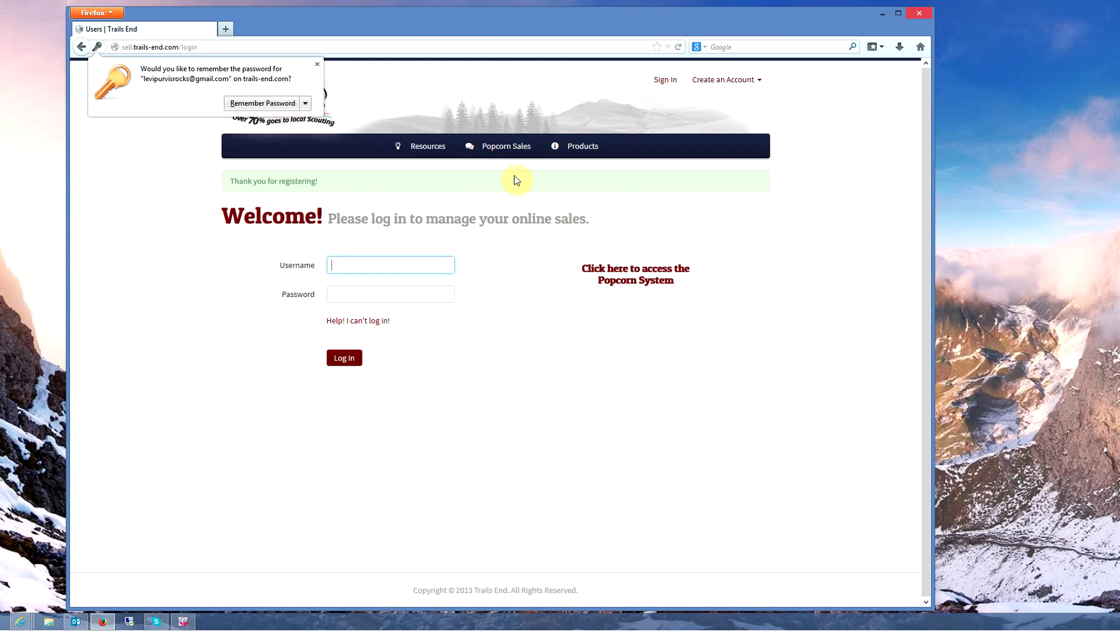
click(369, 263)
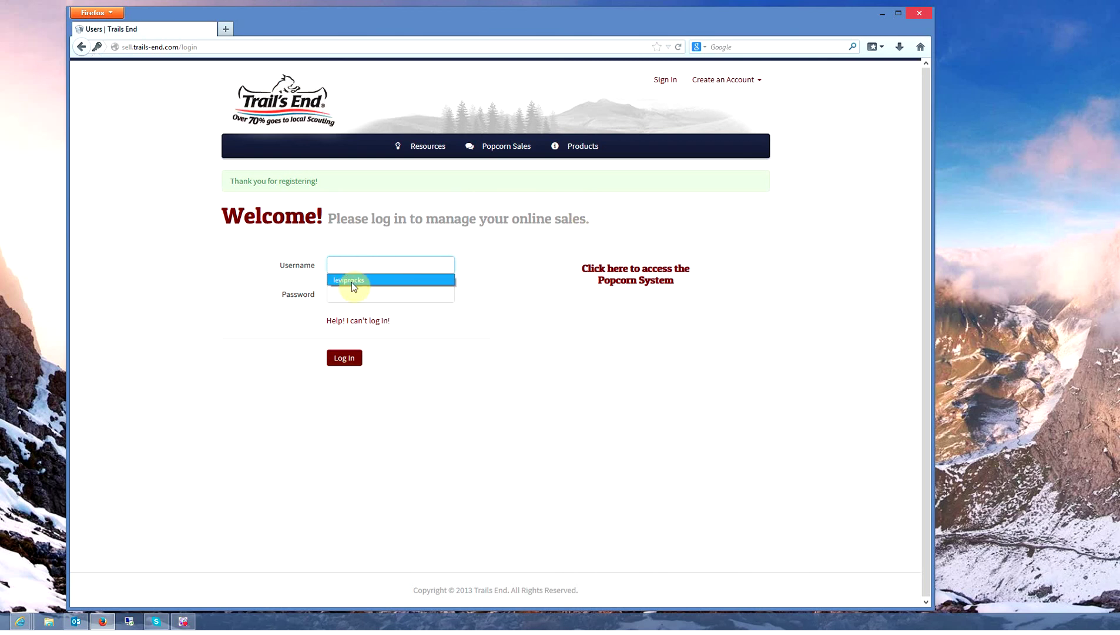
click(352, 281)
click(356, 295)
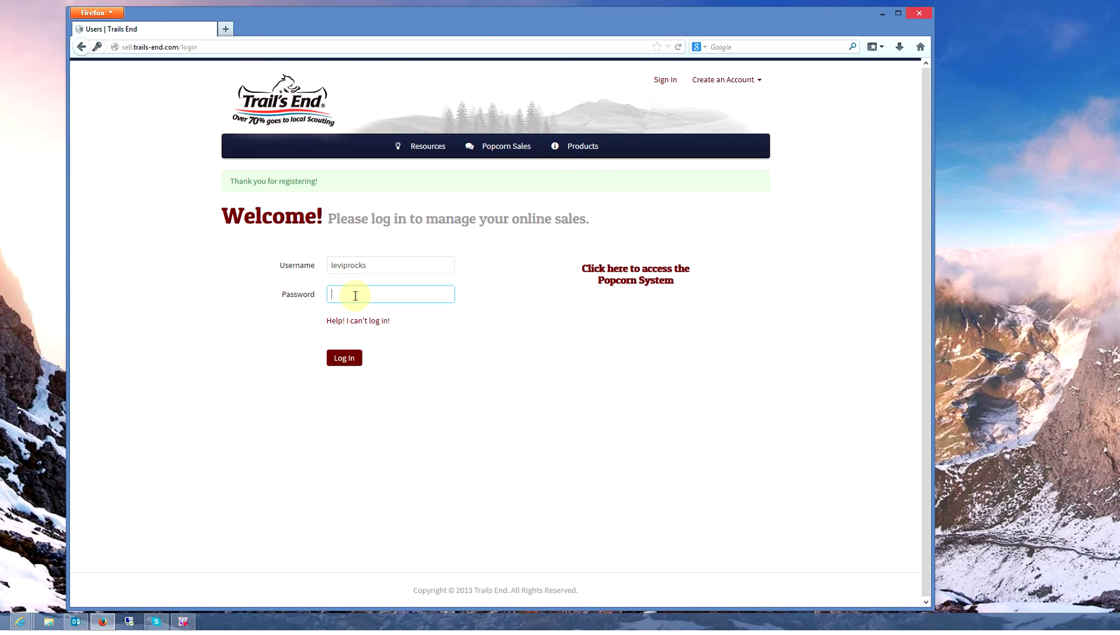
text(••••••••)
click(337, 359)
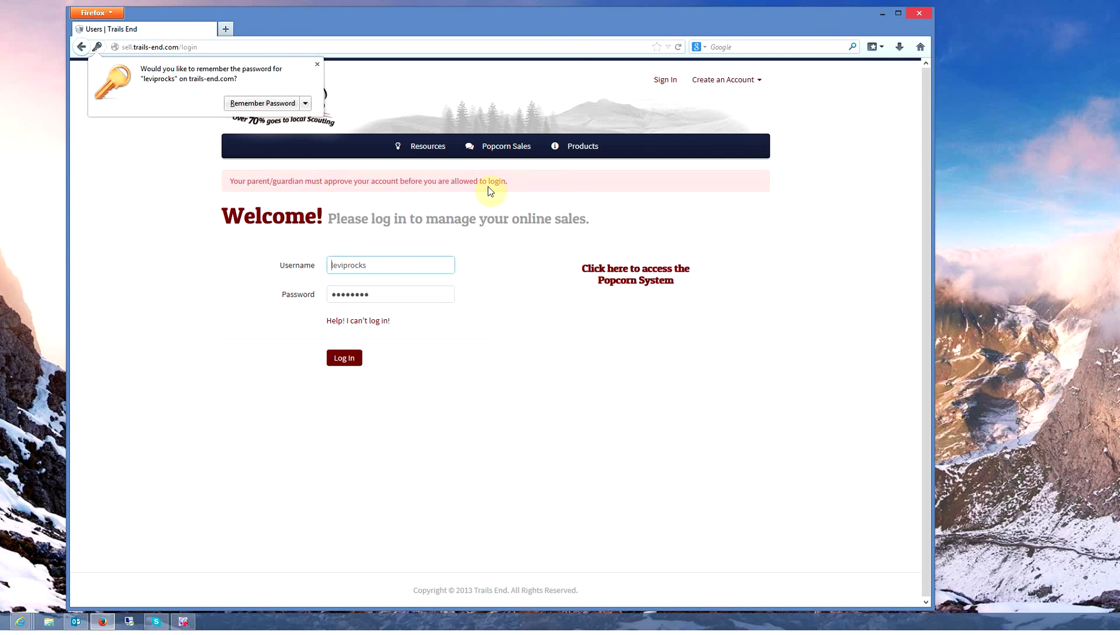
mouse_move(75, 626)
Click Activate Account in the Trail's End activation e-mail, then close the message.
key(alt+Tab)
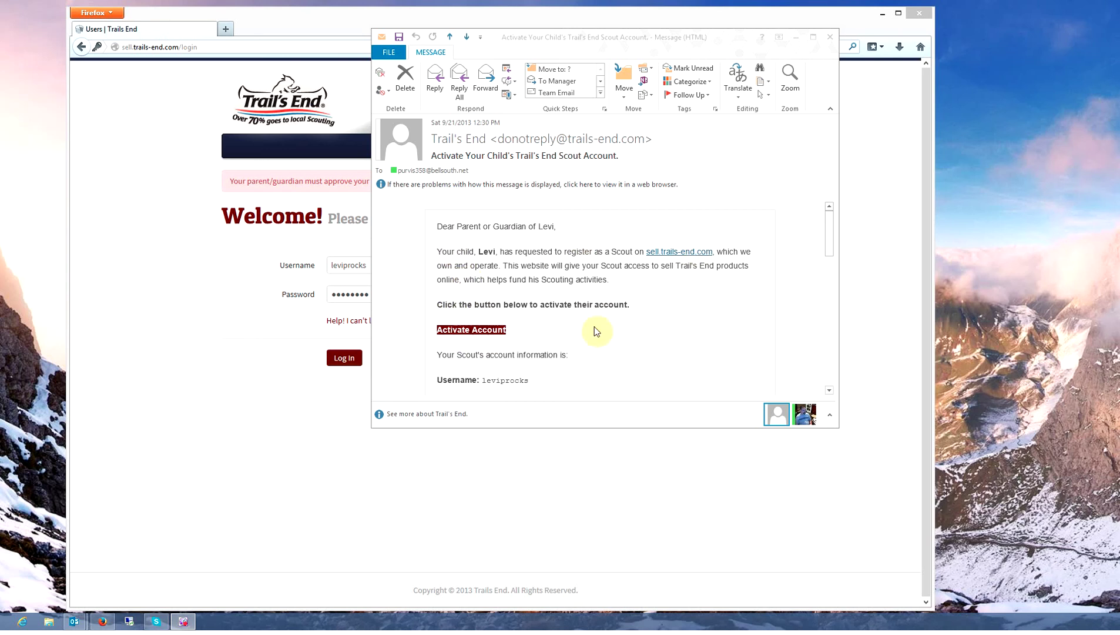
click(643, 323)
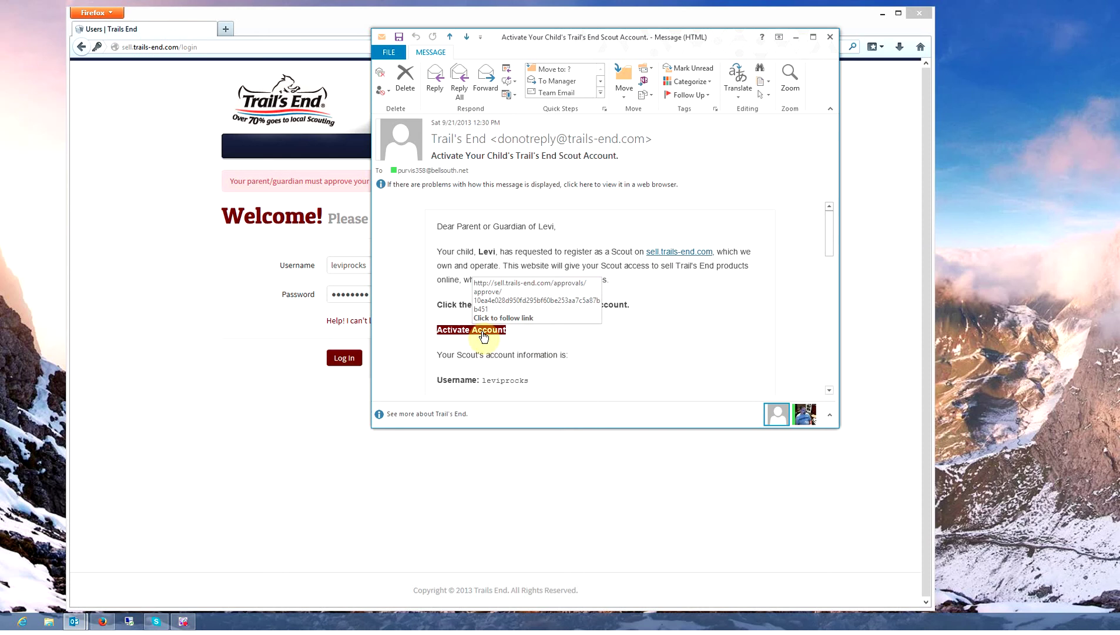
click(830, 37)
Log in to the activated account, decline saving the password, and go to Orders.
click(346, 361)
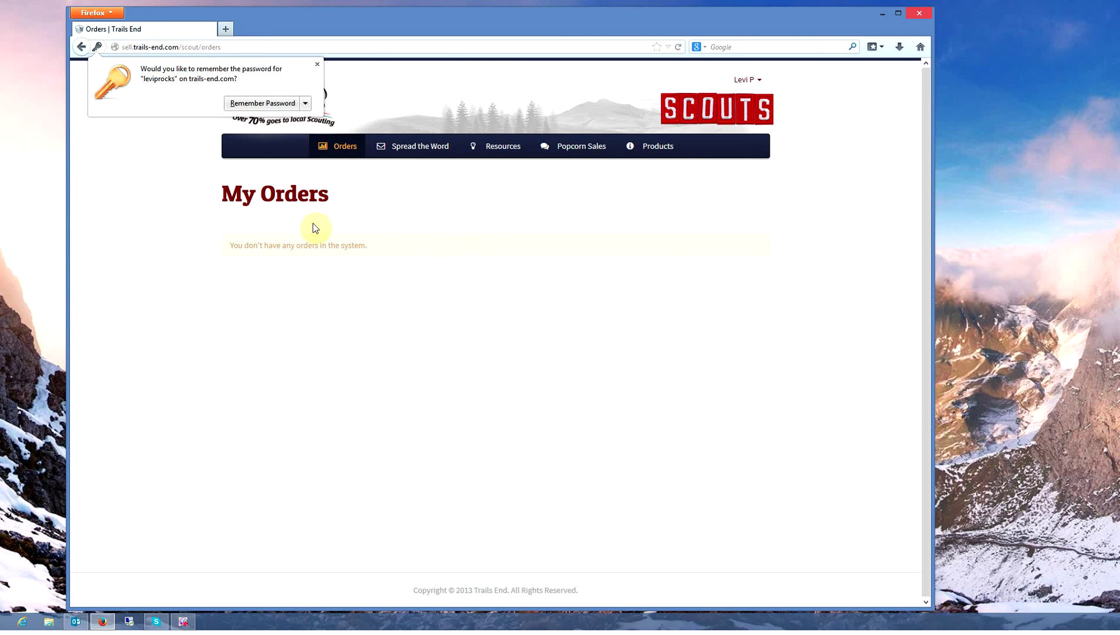
click(465, 299)
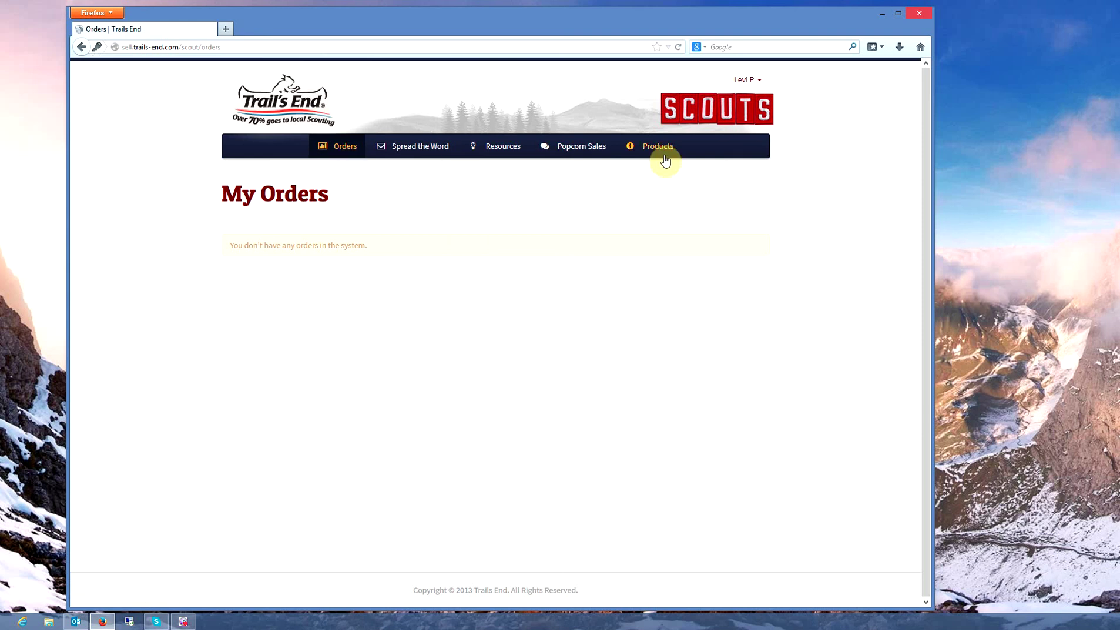
click(341, 154)
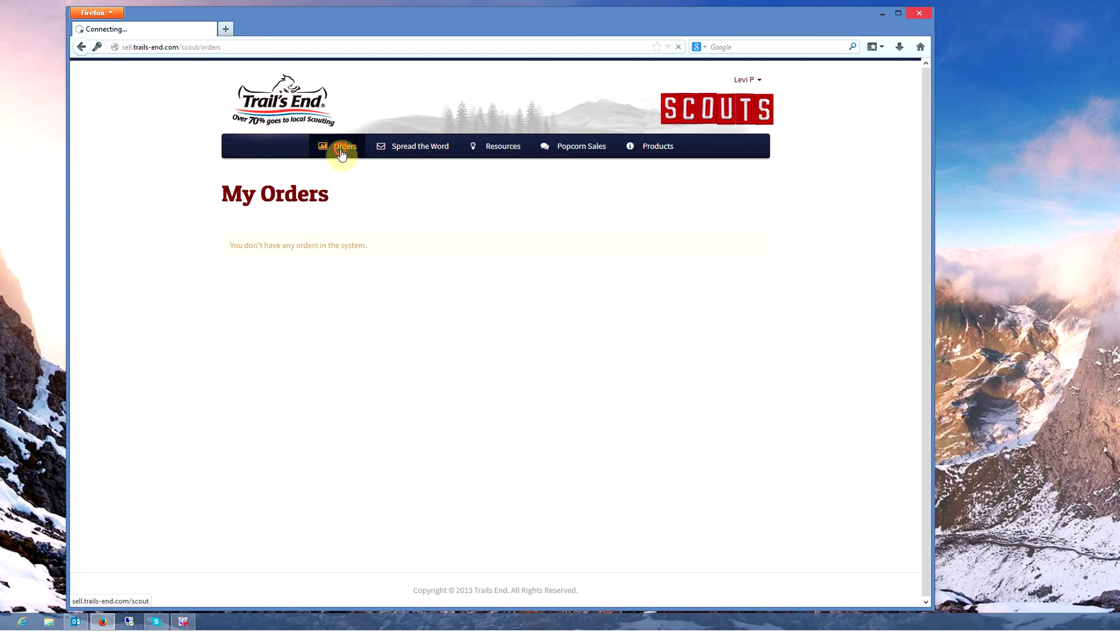
In Spread the Word, add one recipient, using their e-mail address as name and email.
click(415, 152)
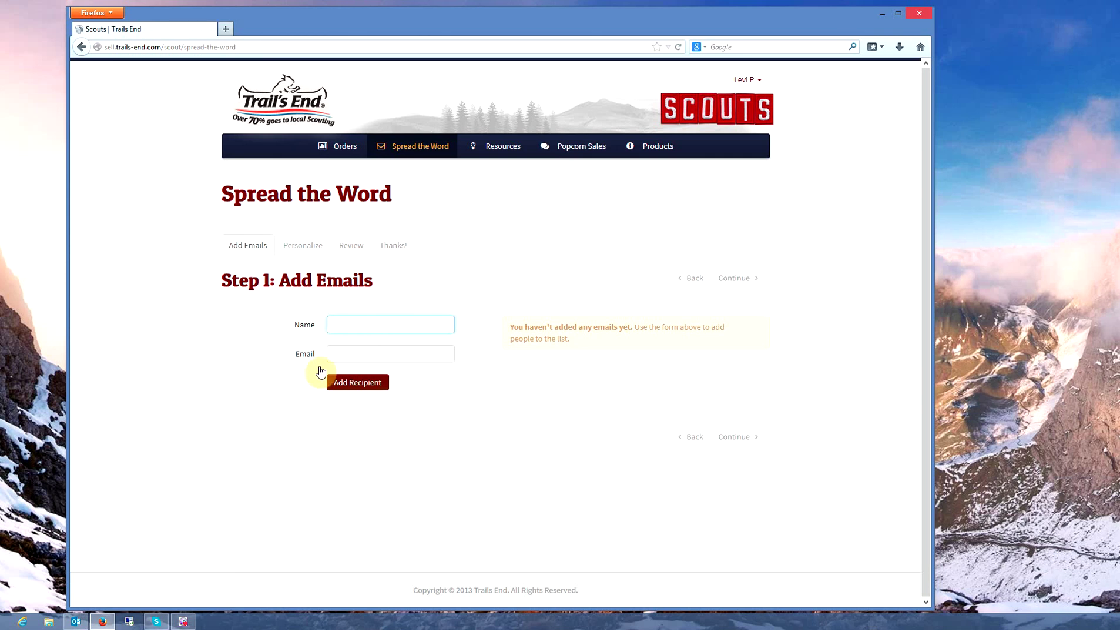
click(296, 247)
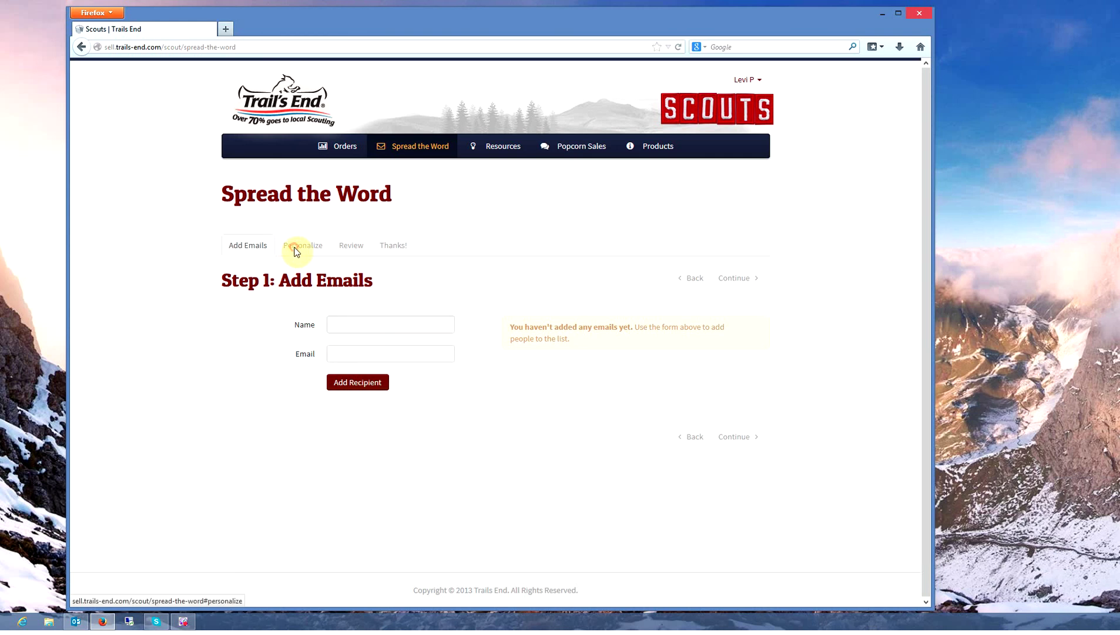
click(302, 245)
click(359, 326)
key(BackSpace)
key(BackSpace)
key(BackSpace)
key(BackSpace)
key(BackSpace)
key(BackSpace)
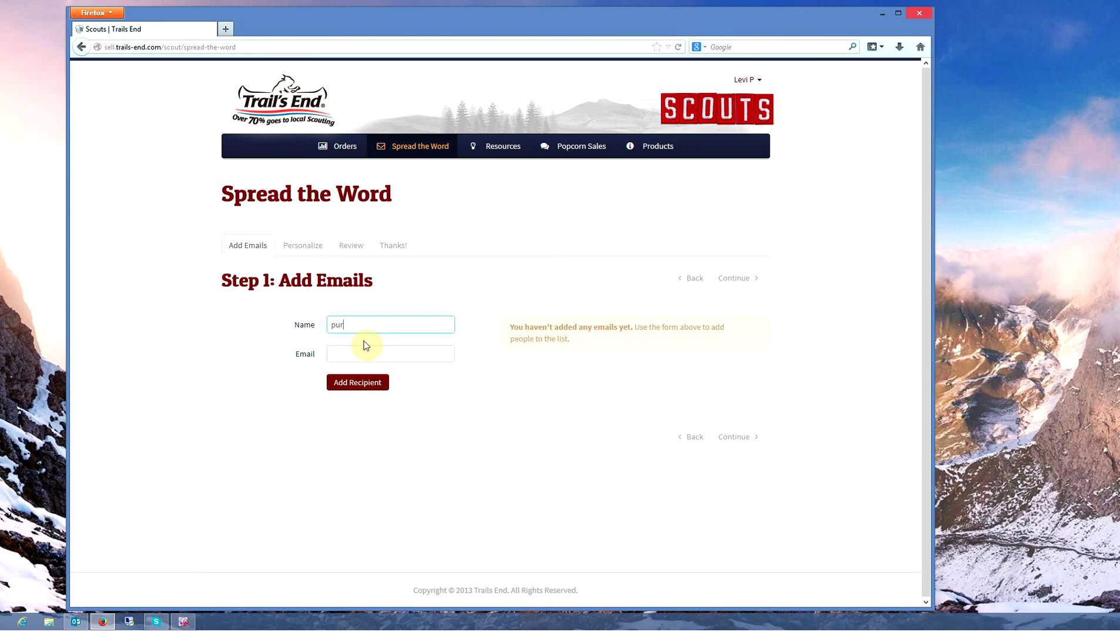
key(BackSpace)
key(BackSpace)
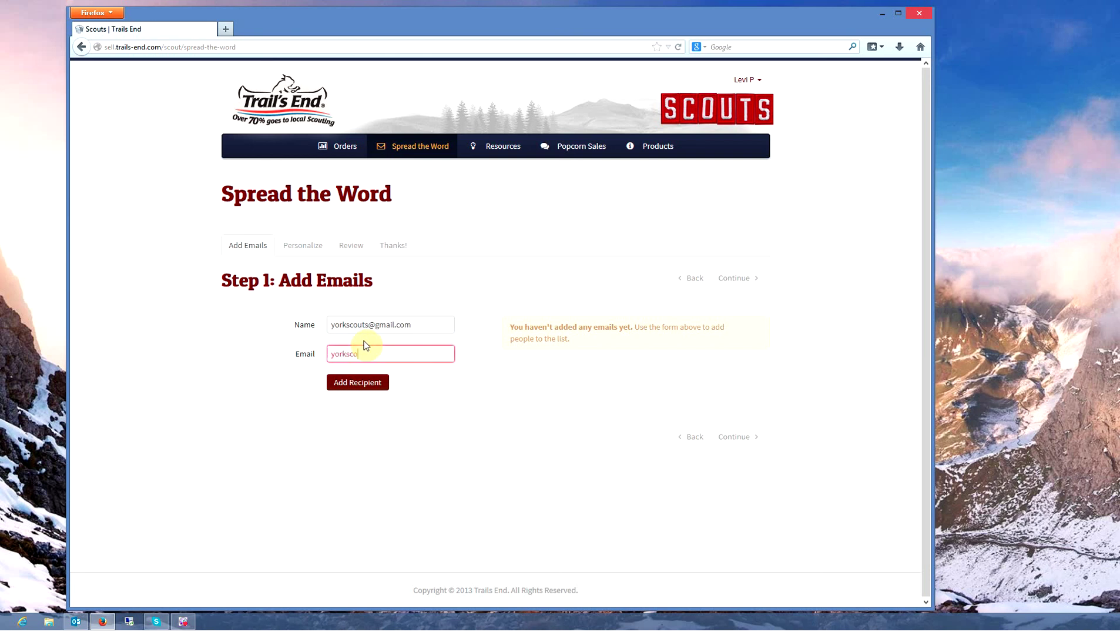
click(361, 383)
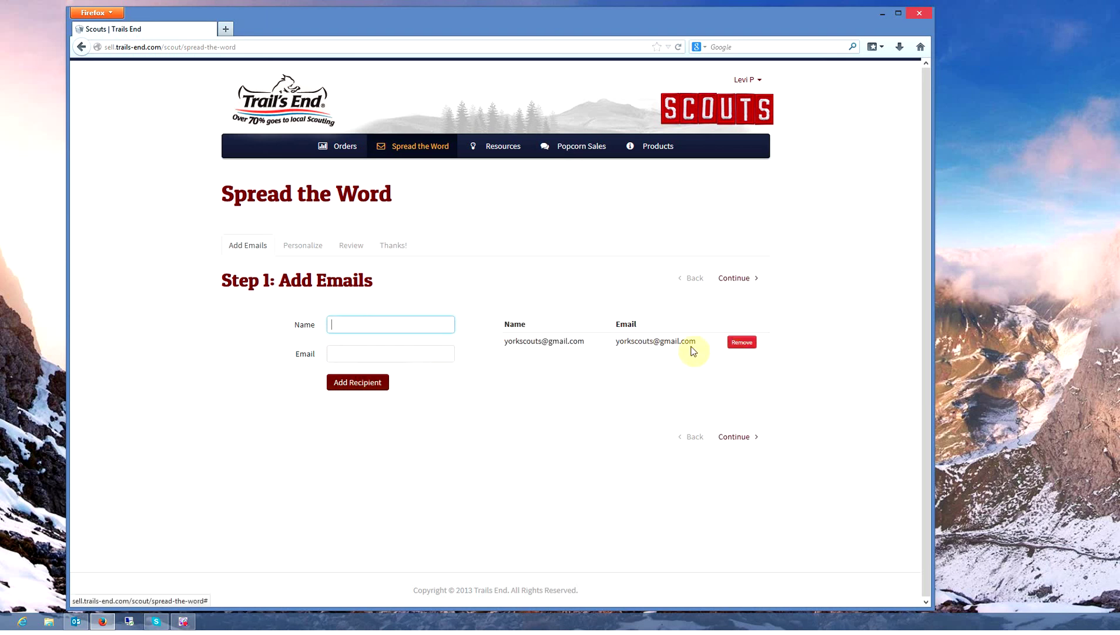
Keep the Support my Scouting Activities template, review the preview, and send the message.
click(744, 438)
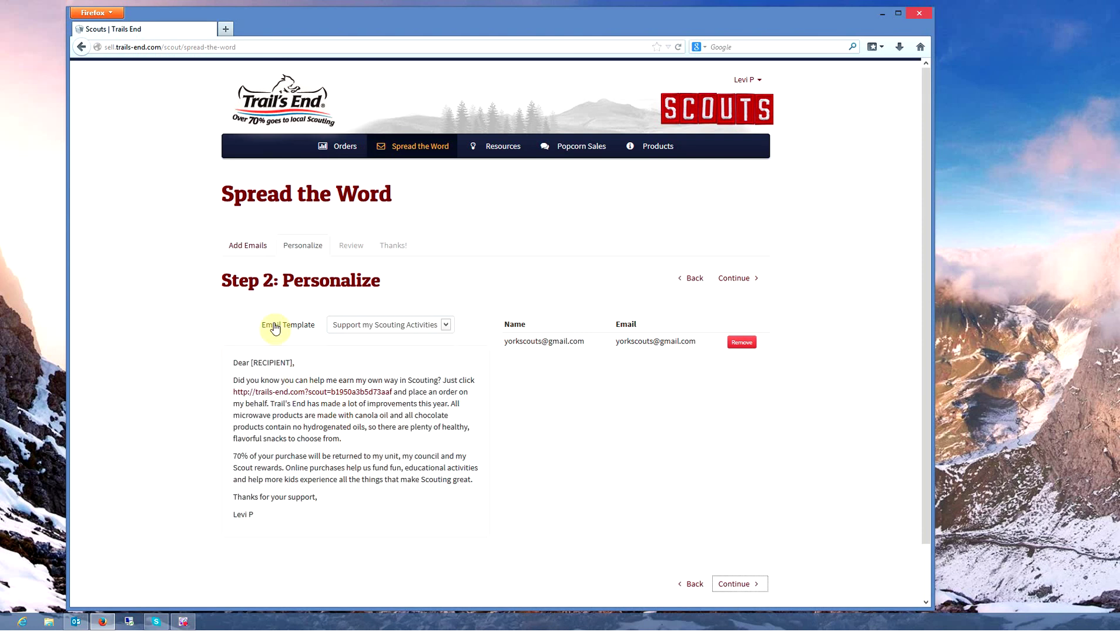
click(446, 327)
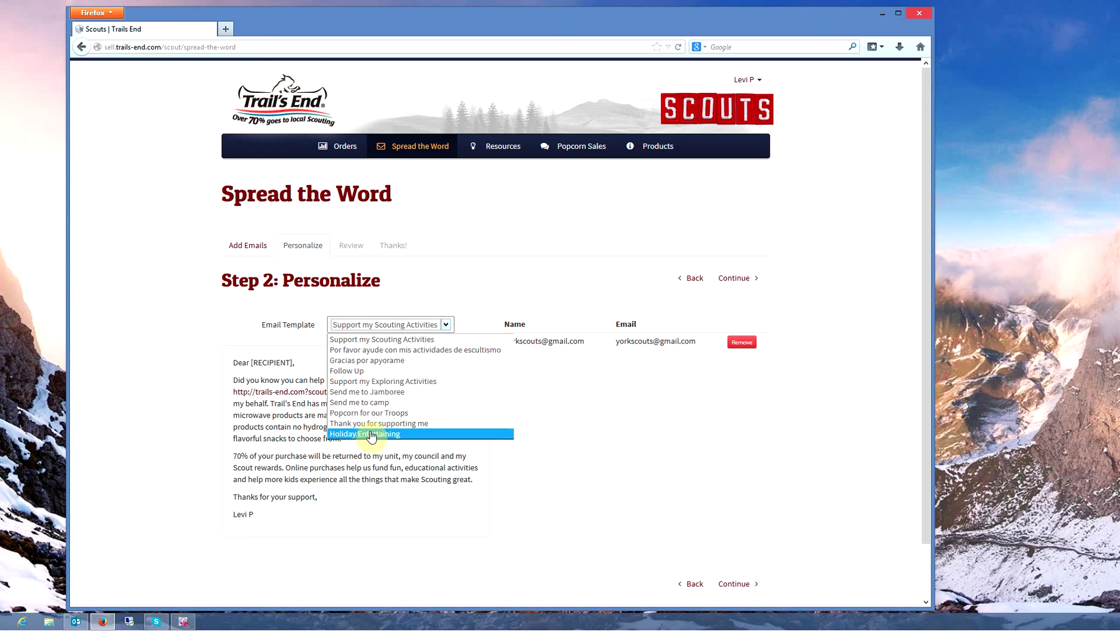
click(446, 325)
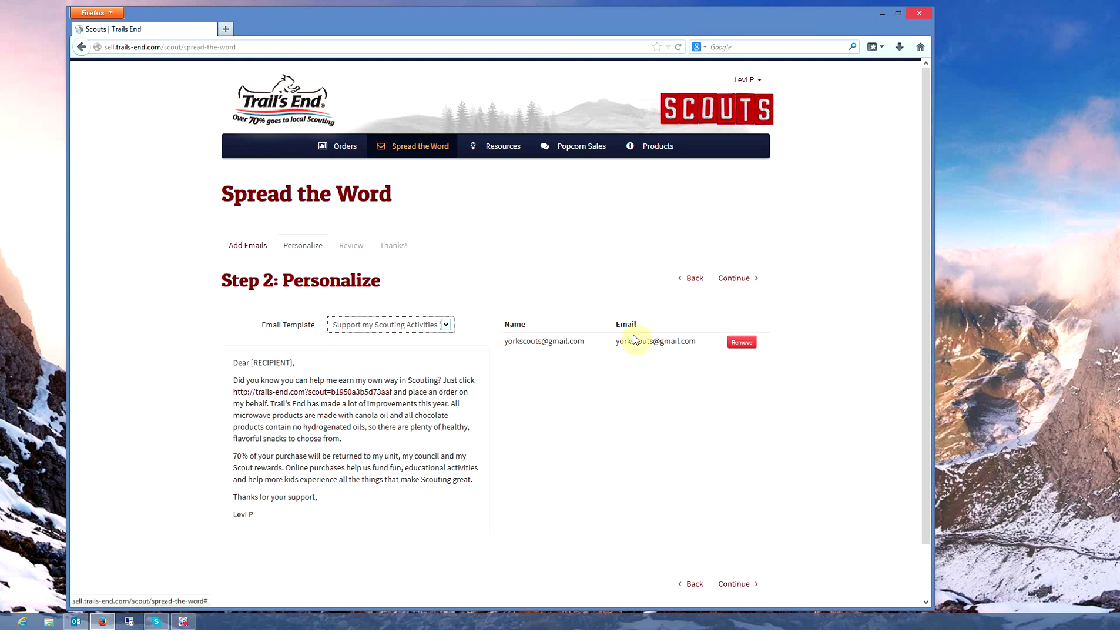
click(739, 586)
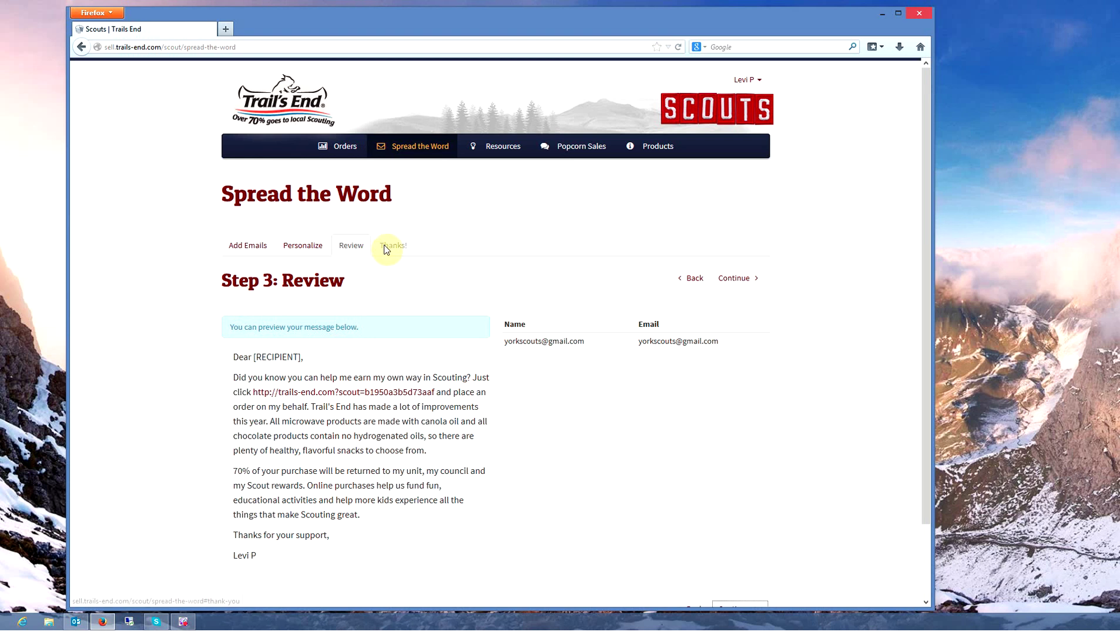
click(738, 279)
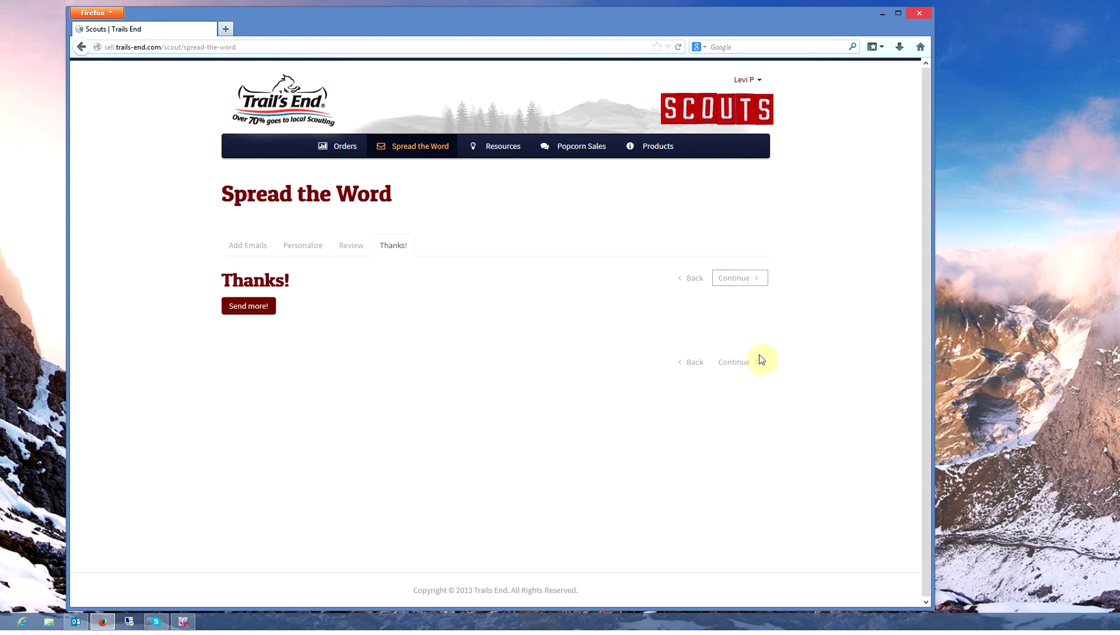
Restart Spread the Word at Step 1: Add Emails with an empty recipient list, then reach the Resources Products menu.
click(258, 311)
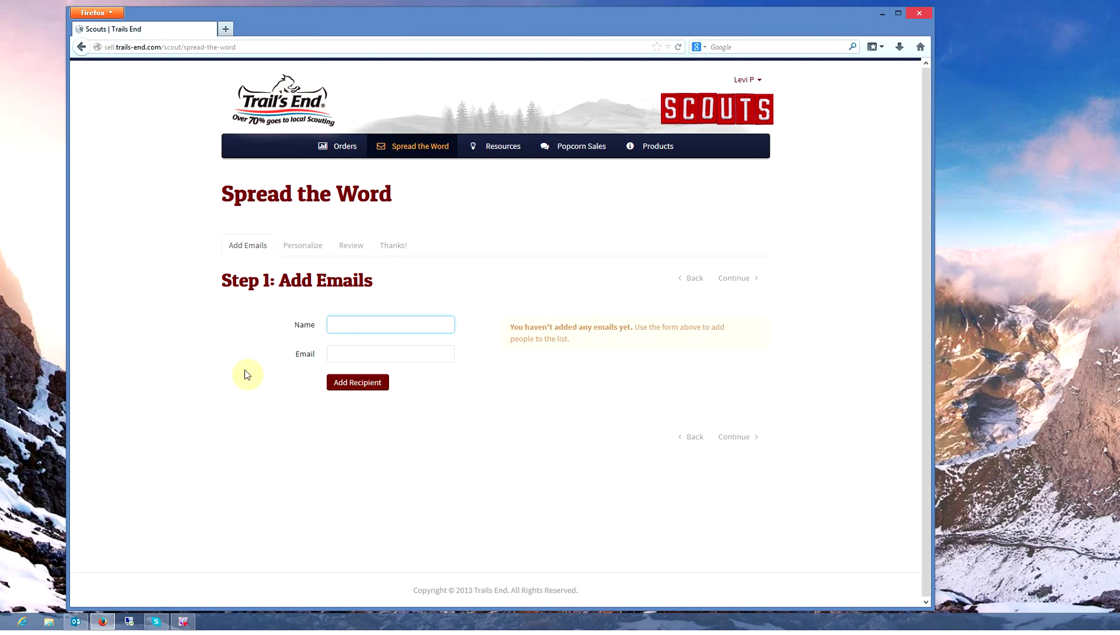
click(505, 157)
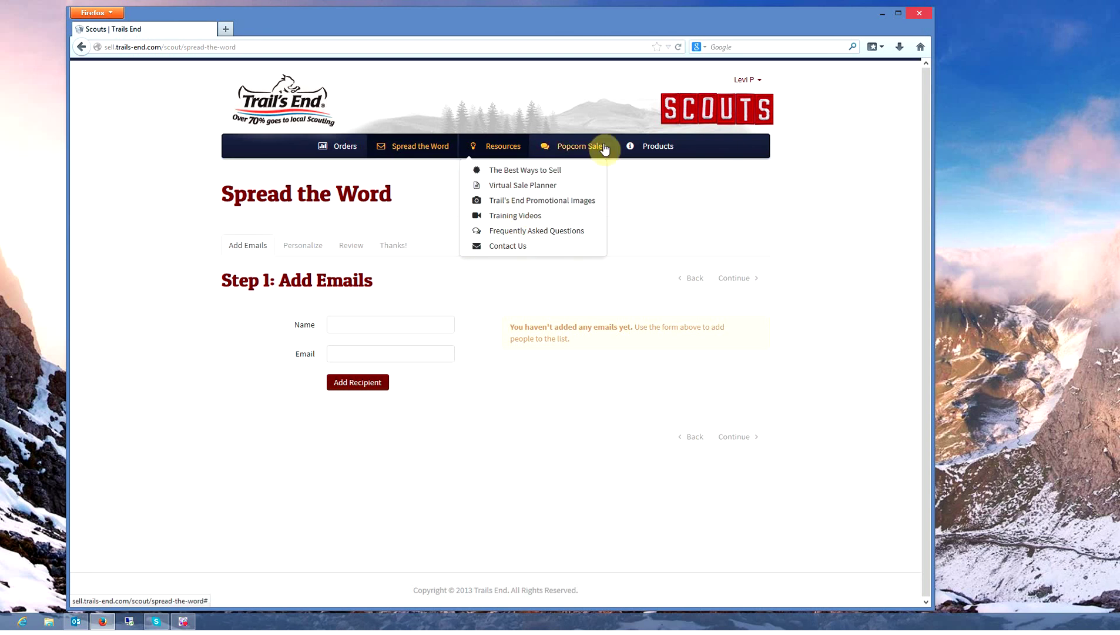
click(669, 148)
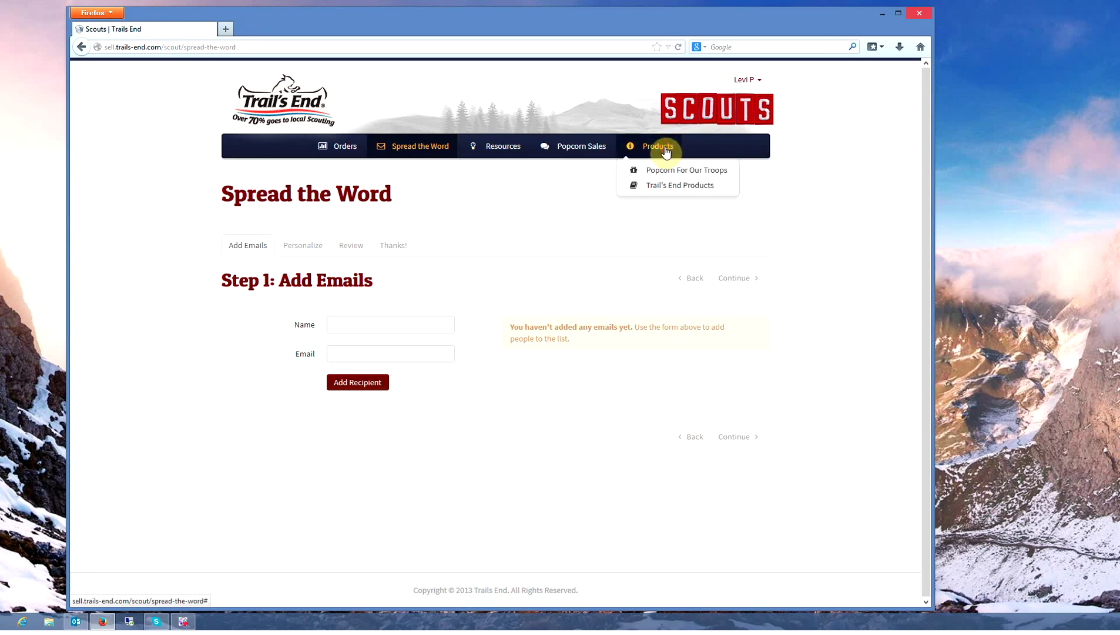
Open Trail's End Products and scroll down to Gourmet Popping Corn, then back to the top.
click(667, 186)
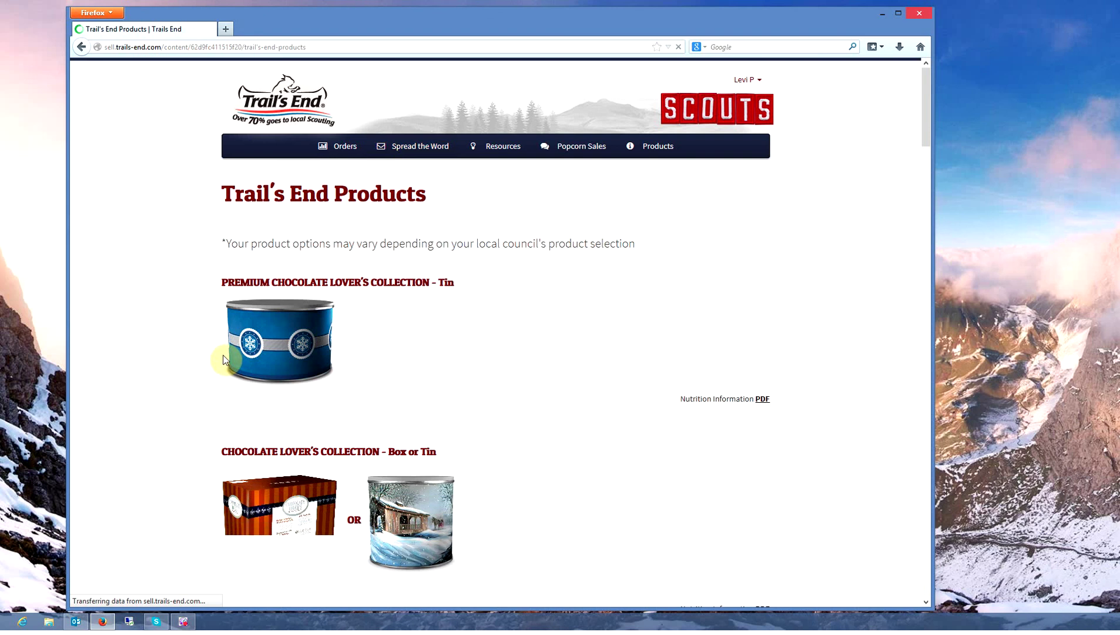
scroll(224, 360, down, 3)
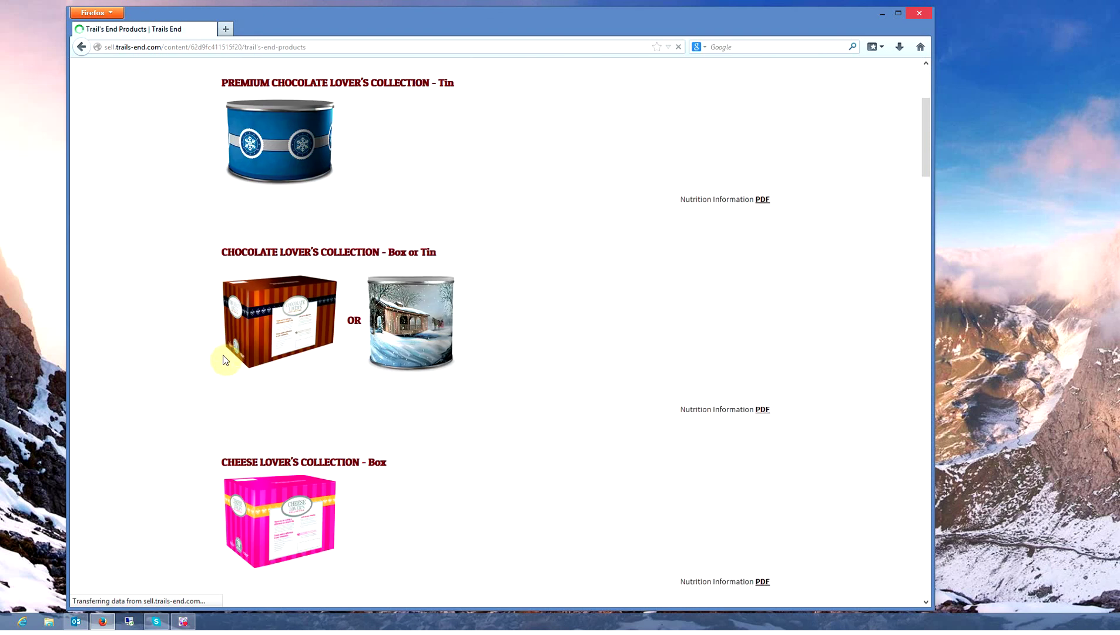
scroll(223, 359, down, 3)
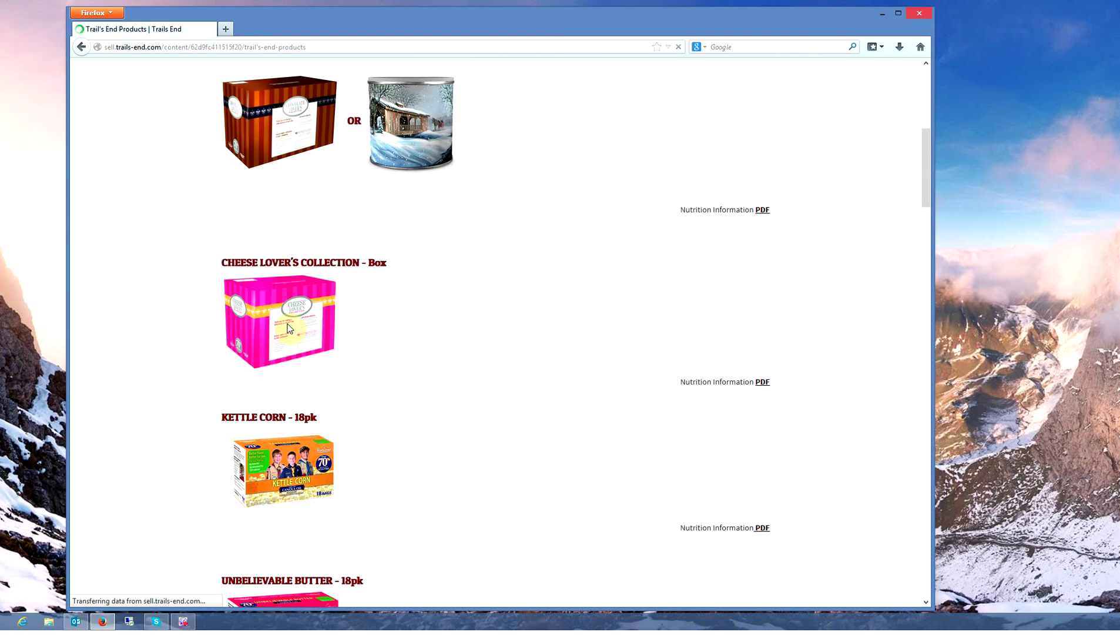
scroll(273, 432, down, 1)
scroll(273, 433, down, 13)
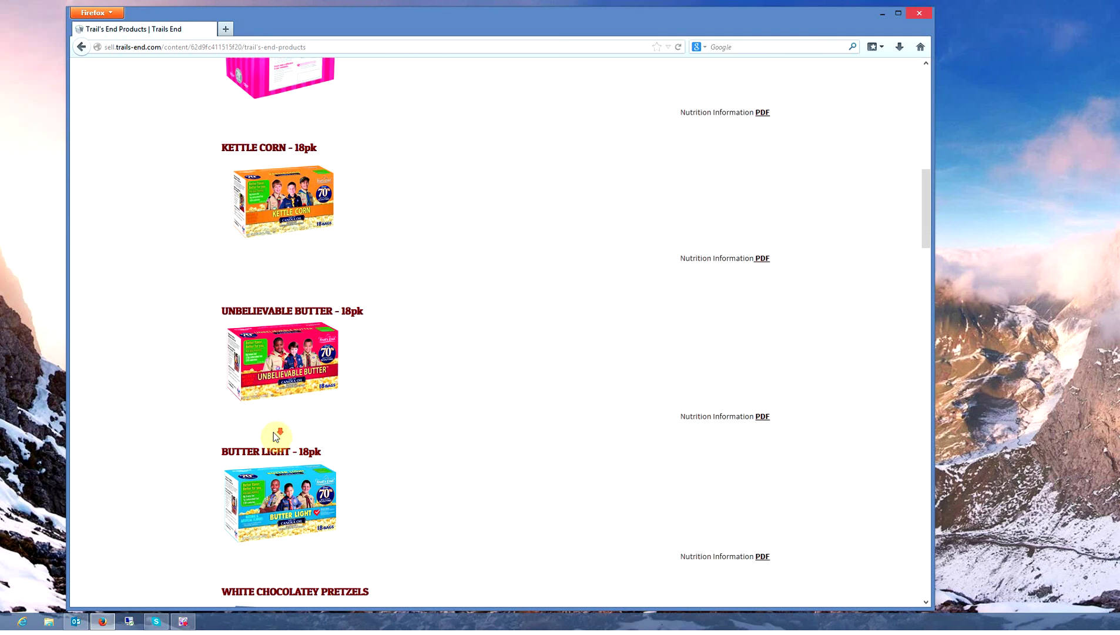
scroll(273, 433, down, 15)
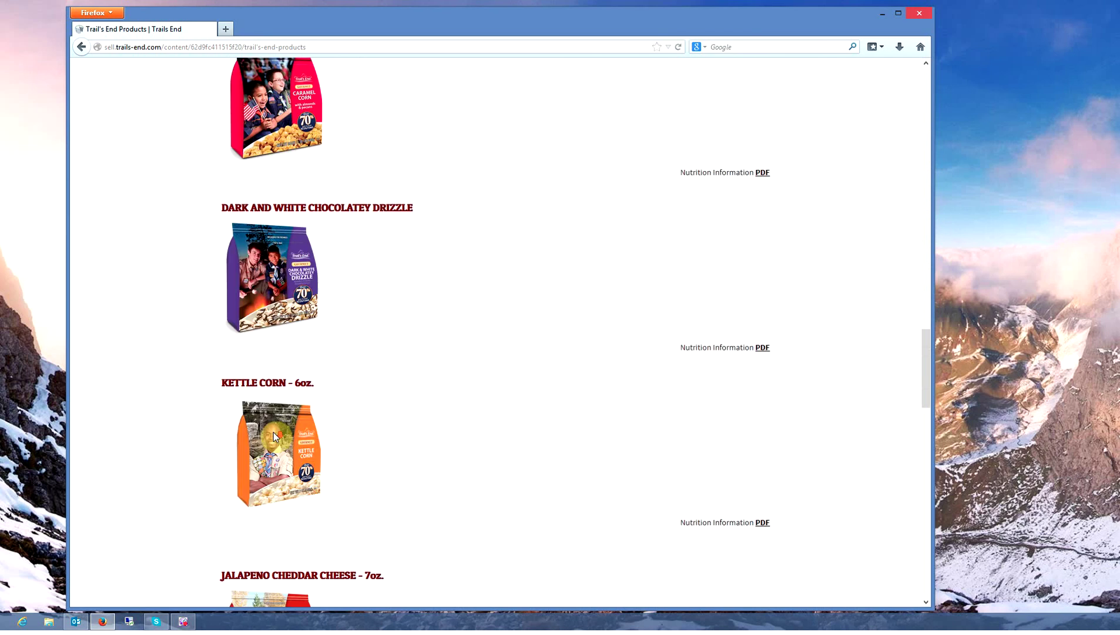
scroll(274, 433, down, 9)
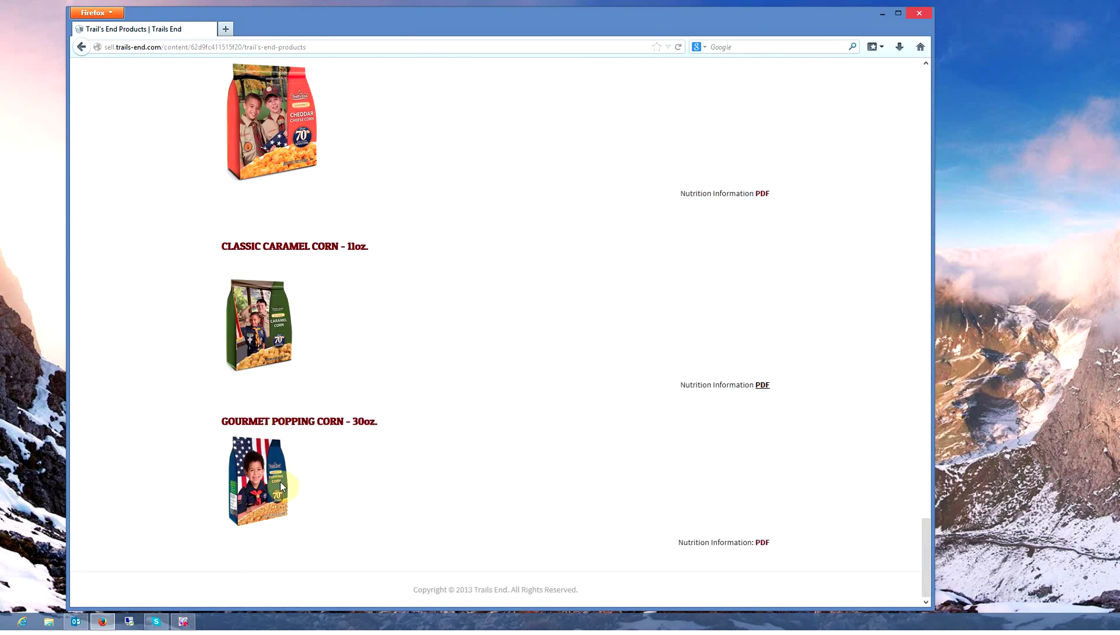
scroll(280, 482, up, 12)
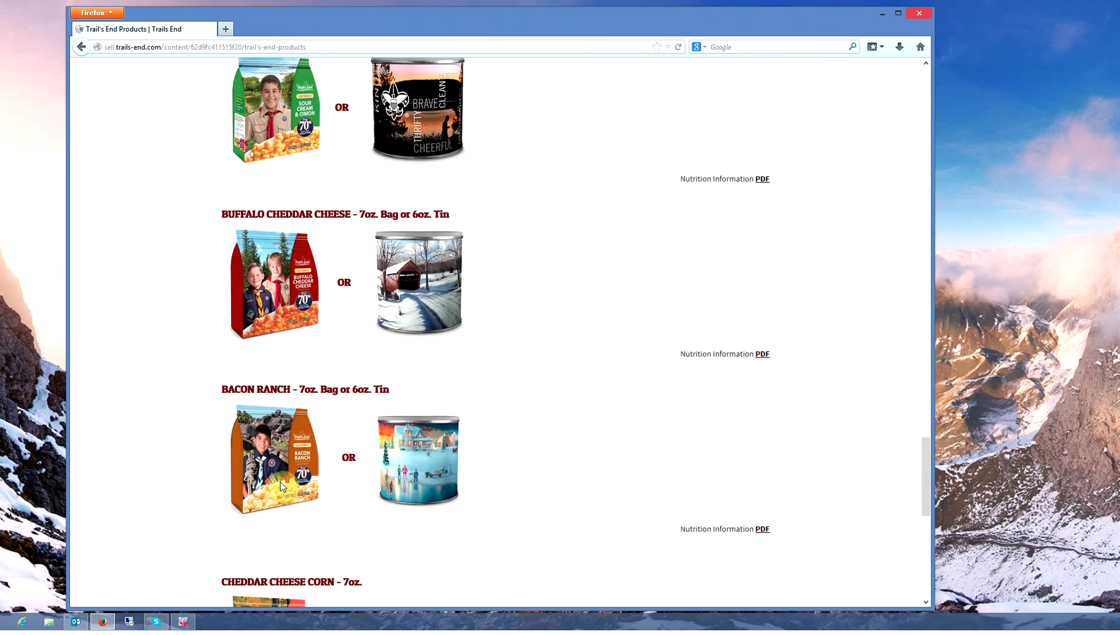
scroll(281, 485, up, 1)
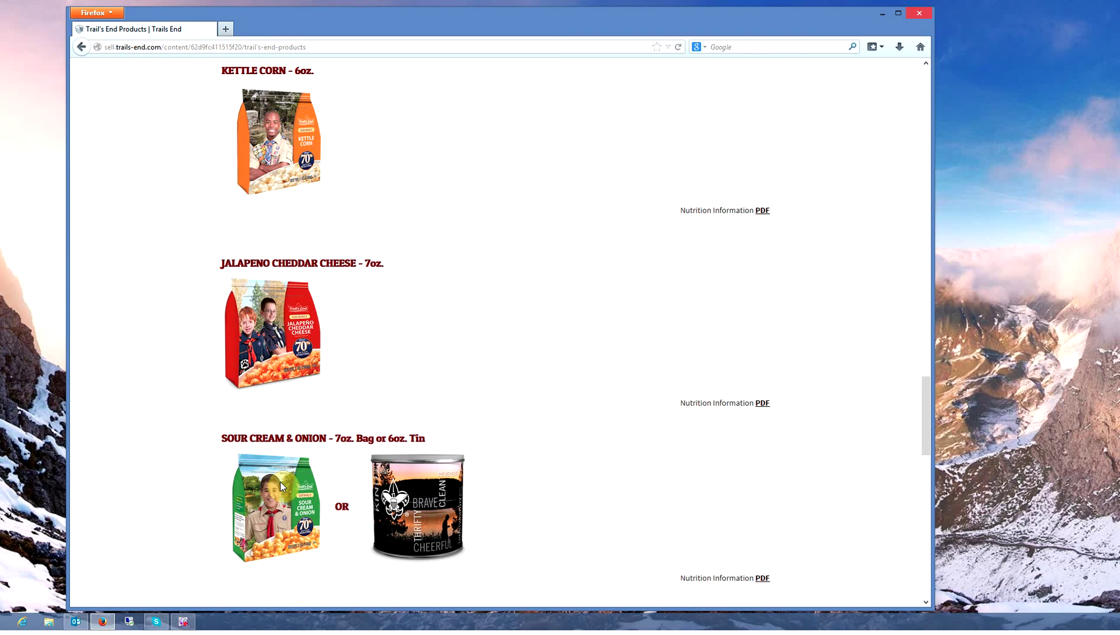
scroll(282, 486, up, 20)
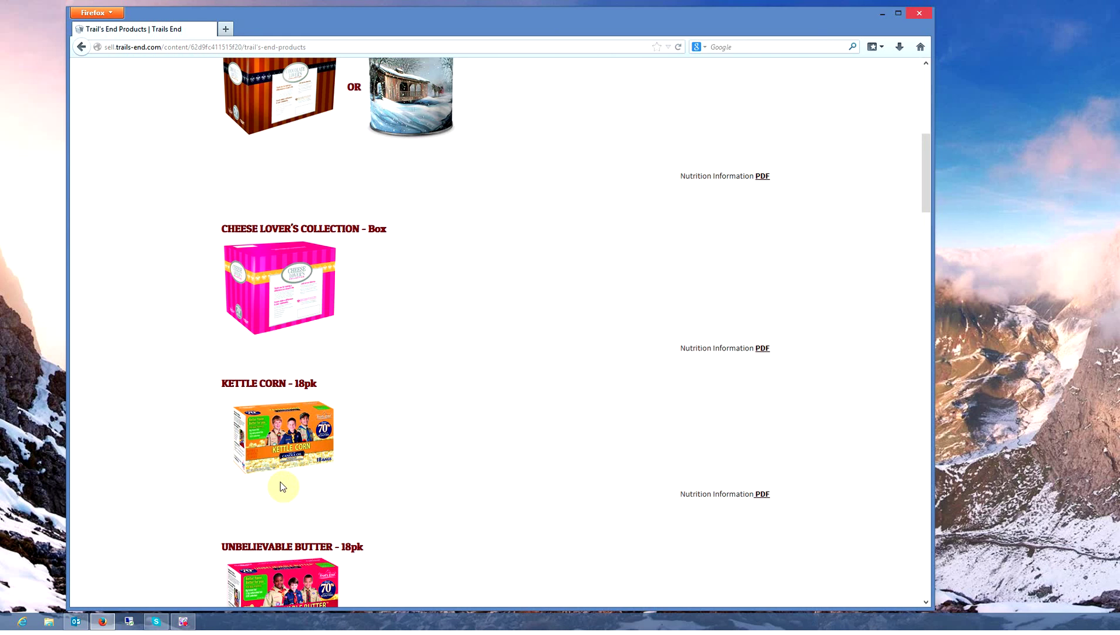
scroll(283, 486, up, 7)
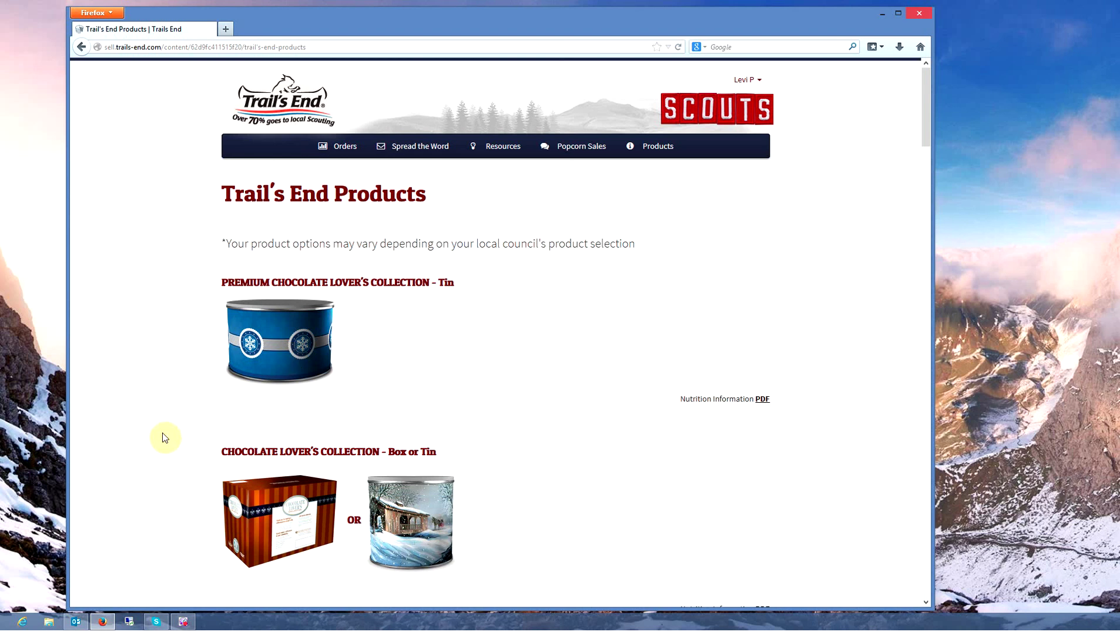
Sync the second account's Outlook Inbox with Send/Receive All Folders twice, then minimize Outlook.
click(76, 625)
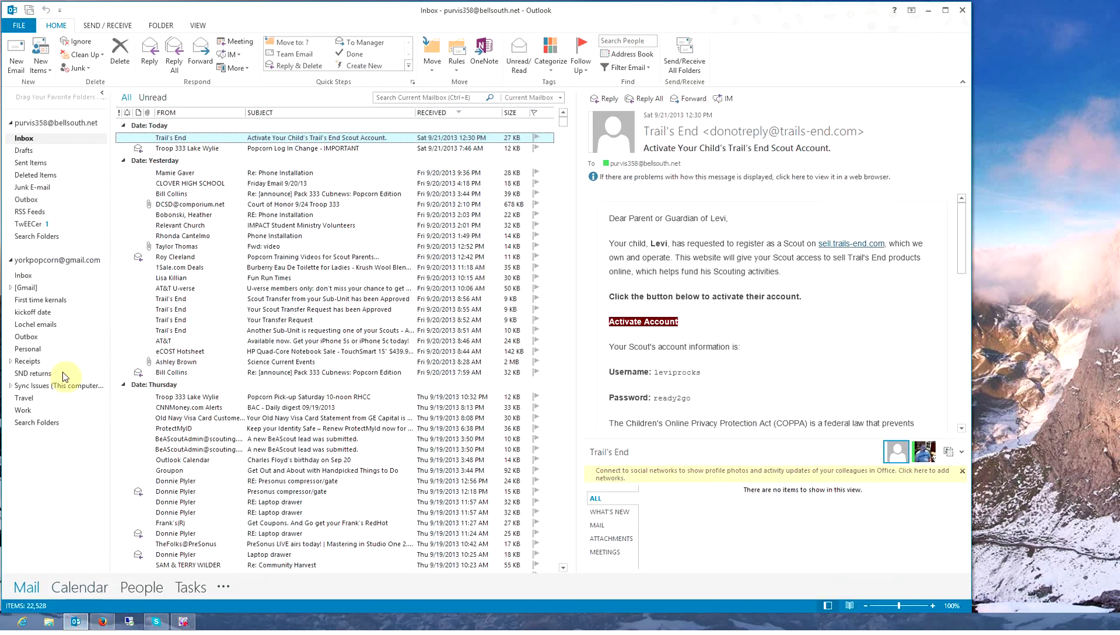
click(24, 275)
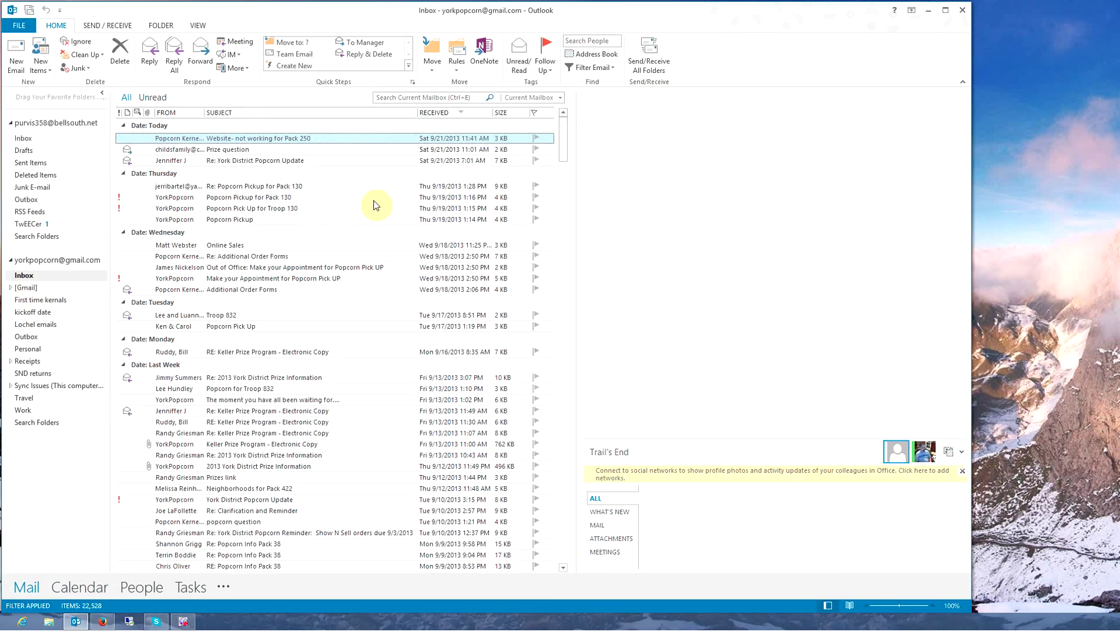
click(651, 61)
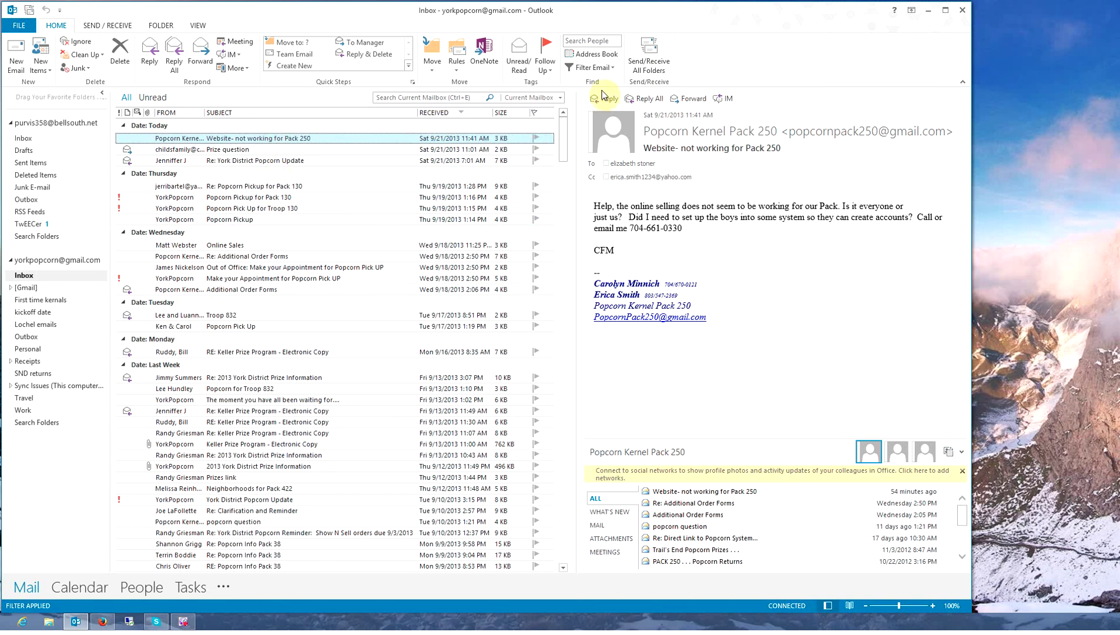
click(648, 53)
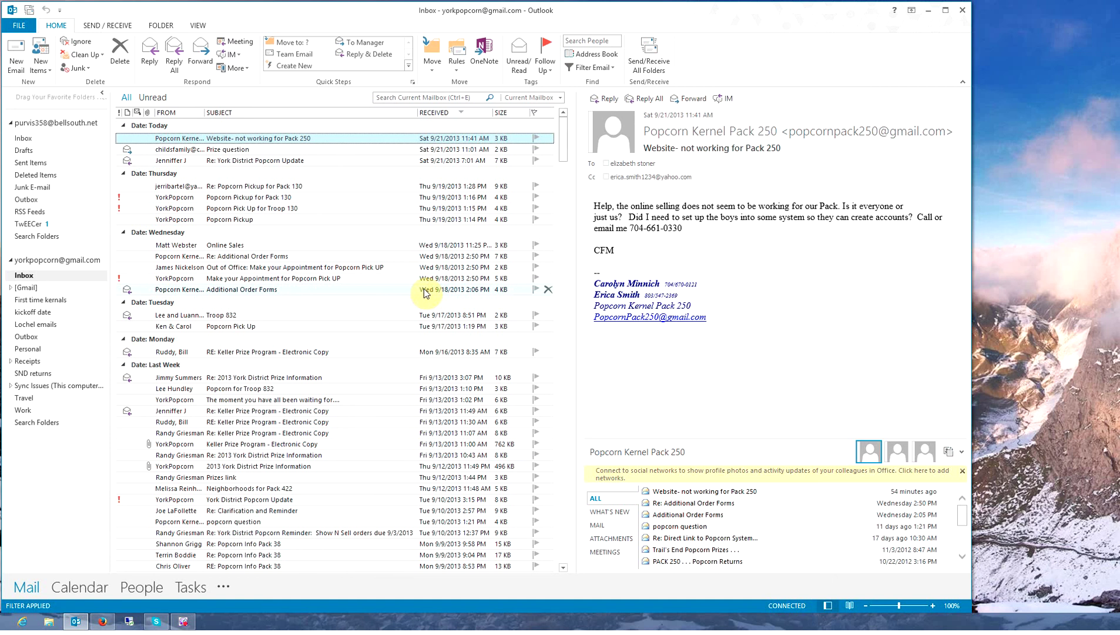
click(929, 11)
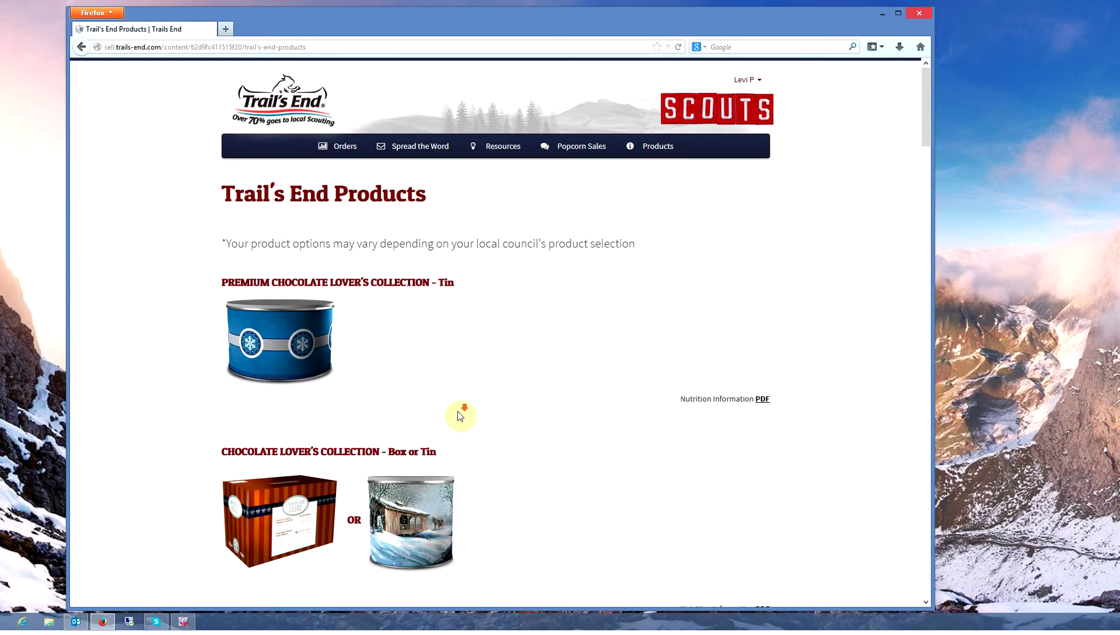
scroll(460, 416, down, 20)
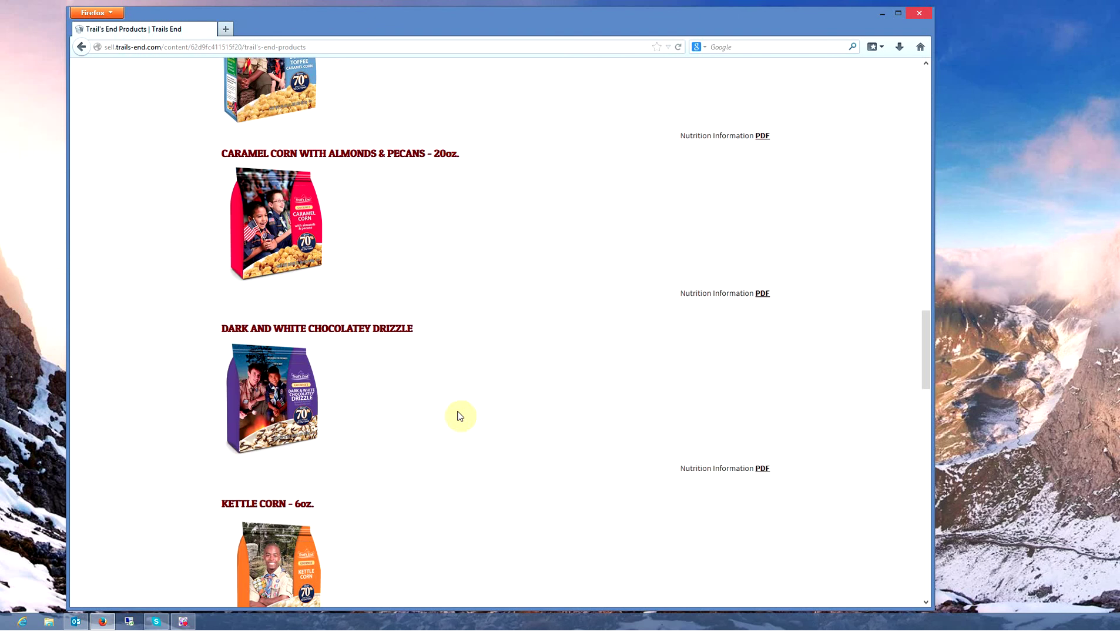
scroll(461, 416, up, 12)
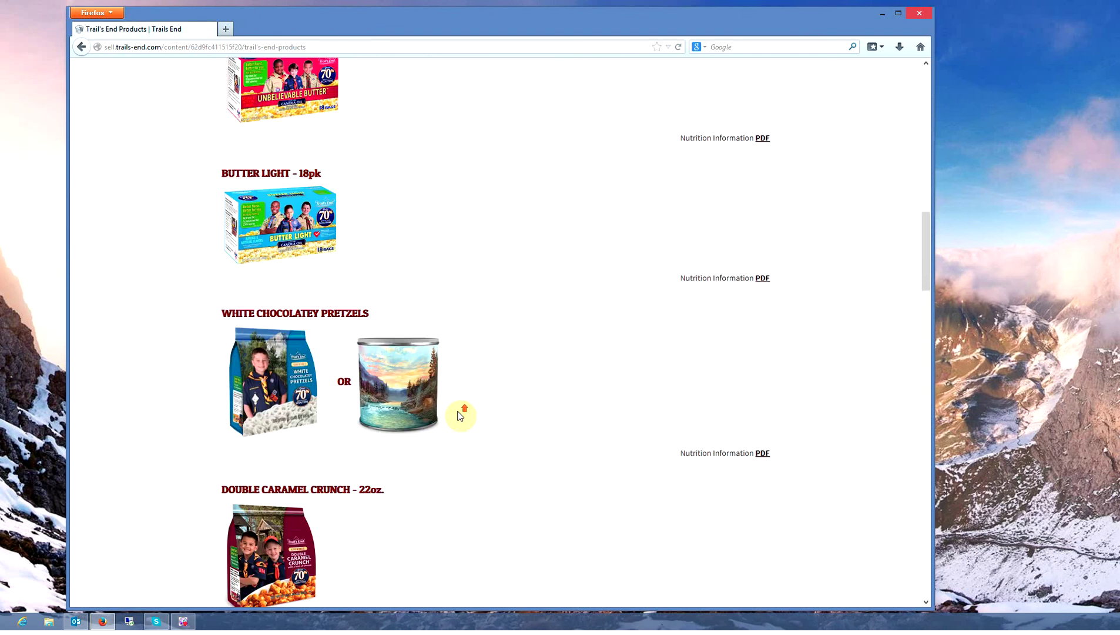